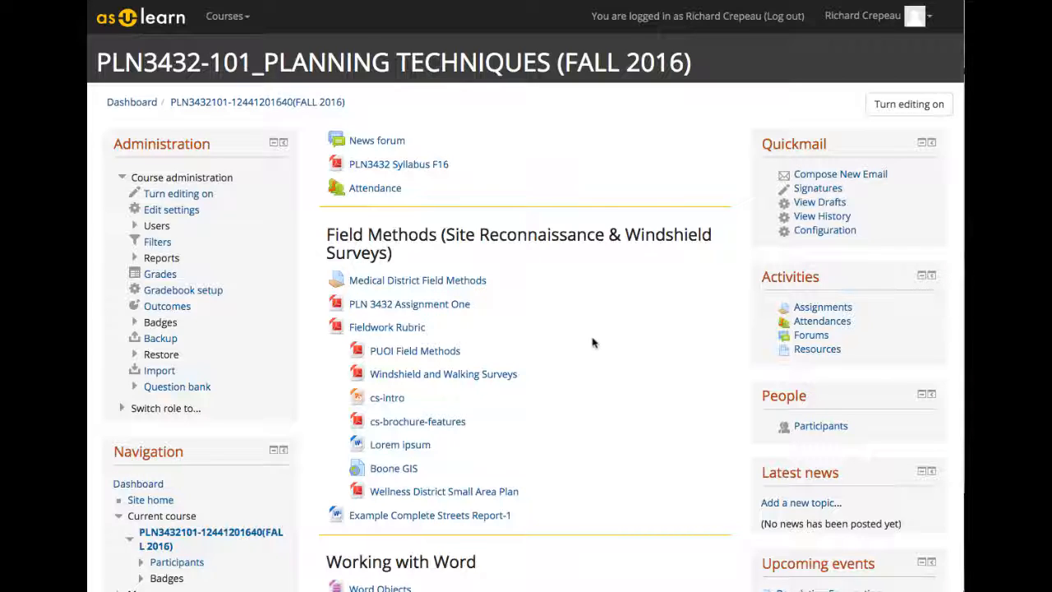
Open the LINC resource listed under the course's Secondary Data section.
{"action": "scroll", "coordinate": [607, 353], "scroll_direction": "down", "scroll_amount": 2}
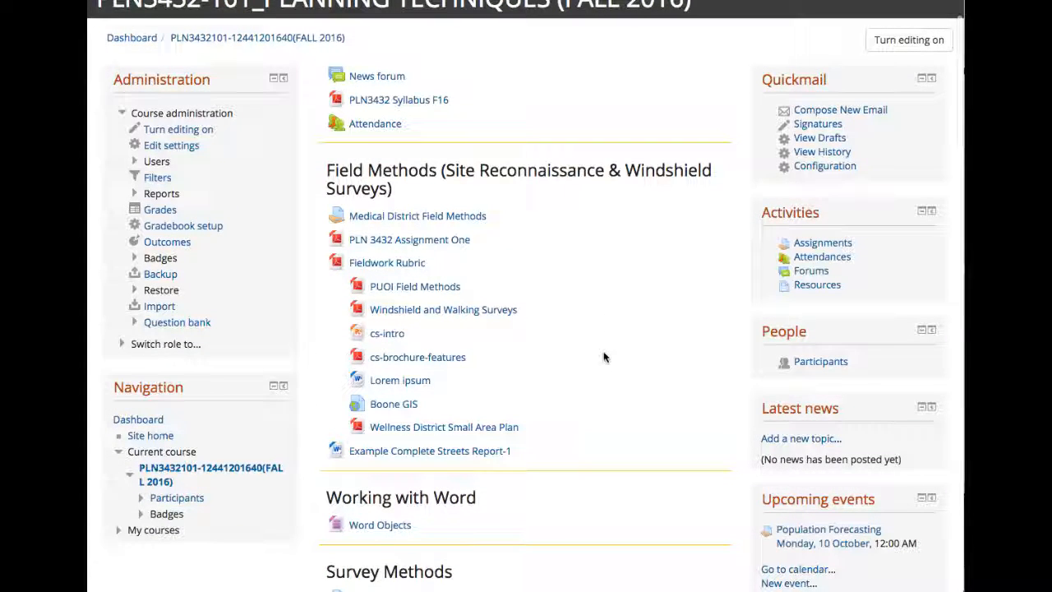
{"action": "scroll", "coordinate": [604, 357], "scroll_direction": "down", "scroll_amount": 5}
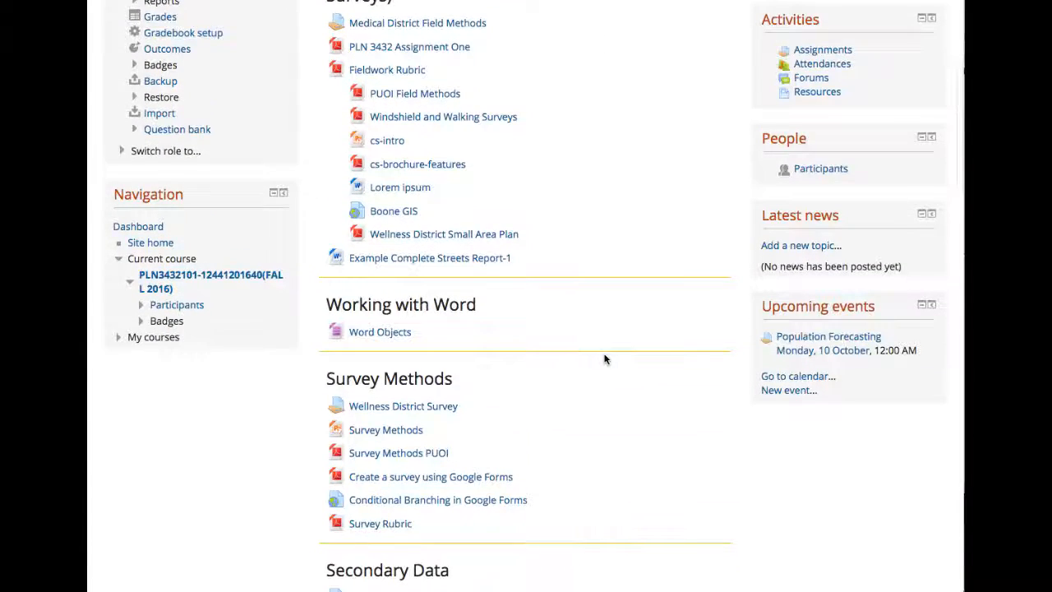
{"action": "scroll", "coordinate": [604, 360], "scroll_direction": "down", "scroll_amount": 9}
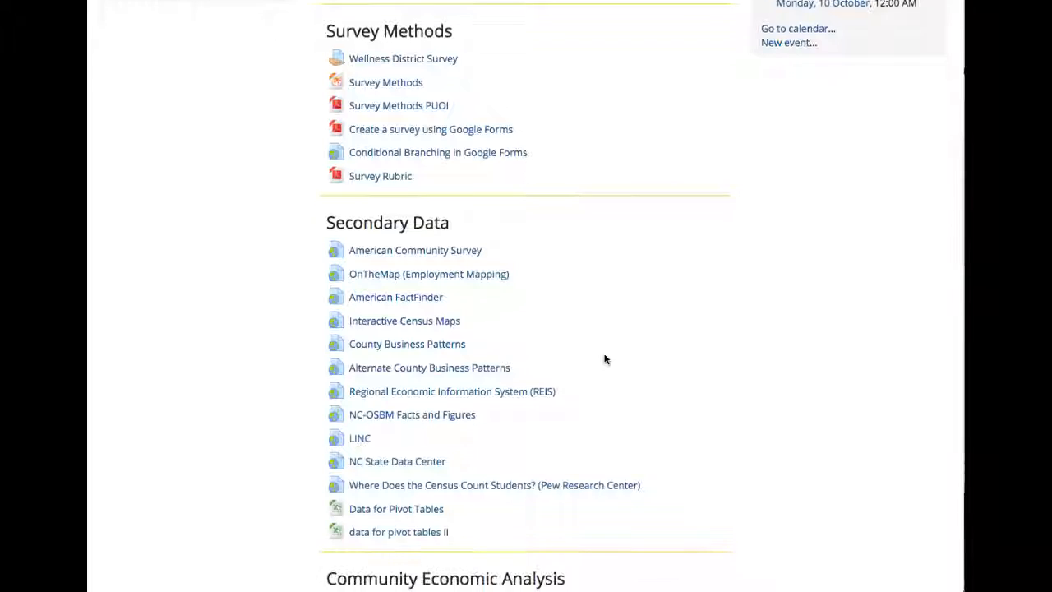
{"action": "scroll", "coordinate": [605, 359], "scroll_direction": "down", "scroll_amount": 4}
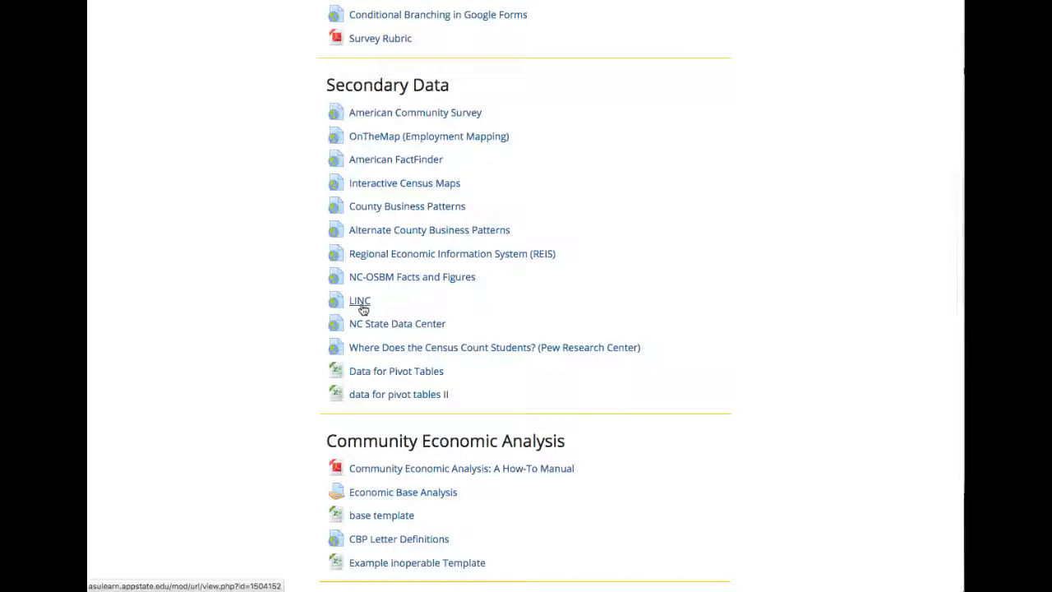
{"action": "left_click", "coordinate": [395, 299]}
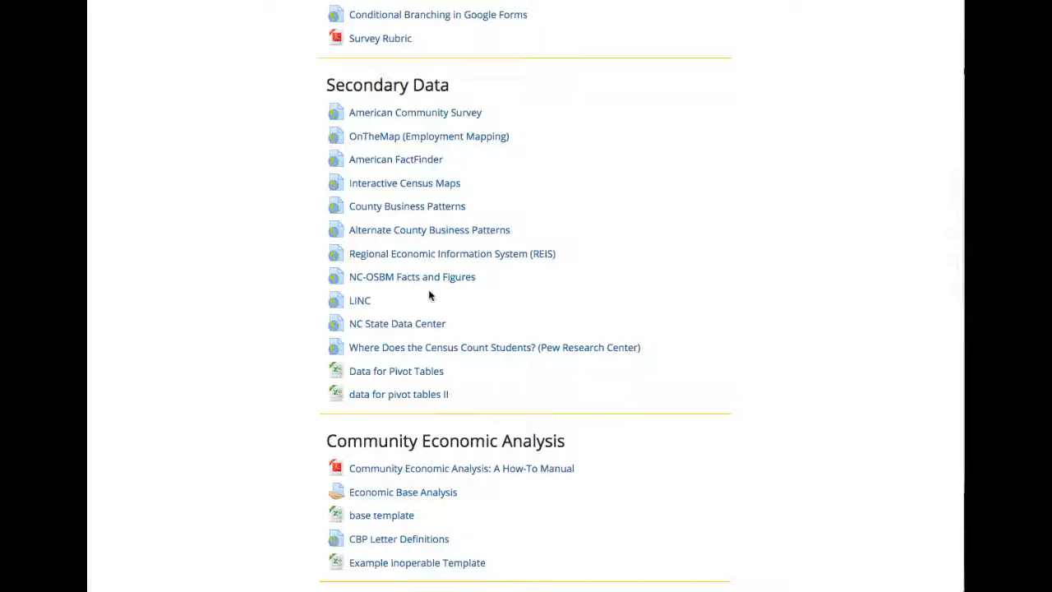
{"action": "left_click", "coordinate": [364, 302]}
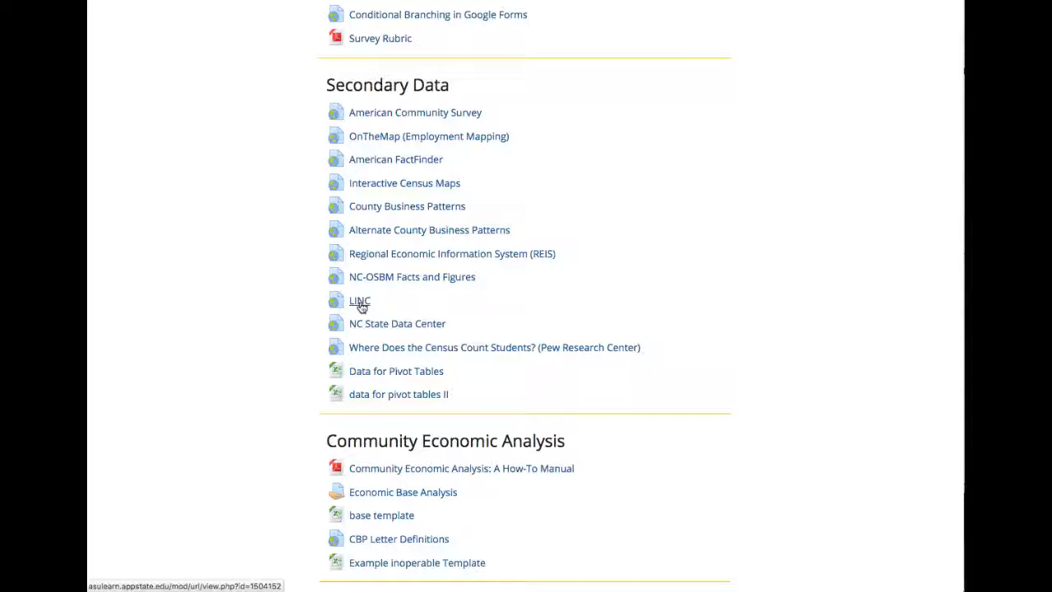
{"action": "left_click", "coordinate": [359, 303]}
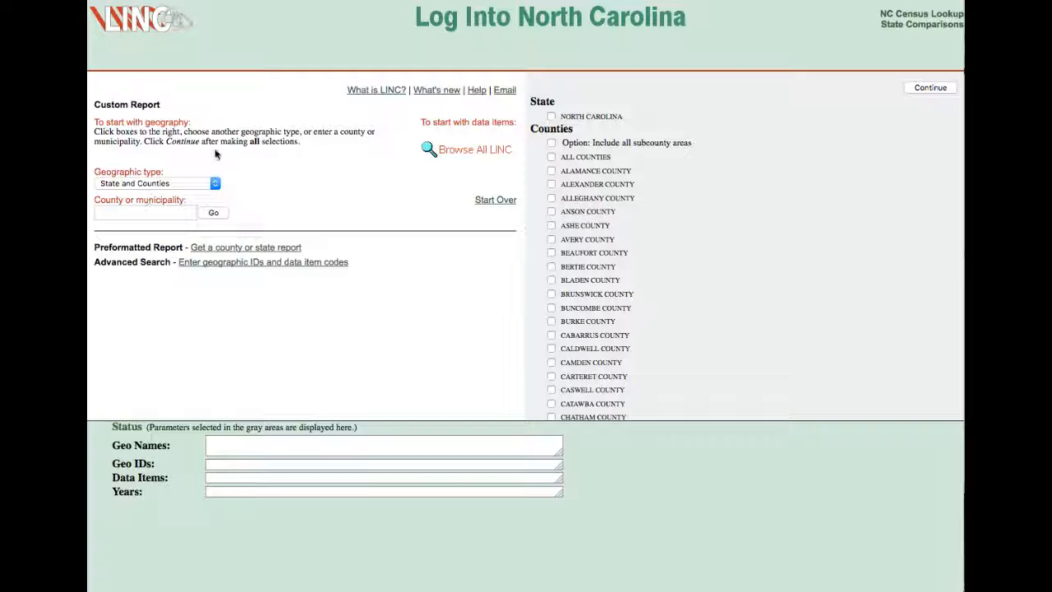
Switch the geographic type to Municipalities and look through the list of municipalities.
{"action": "left_click", "coordinate": [190, 162]}
{"action": "left_click", "coordinate": [216, 184]}
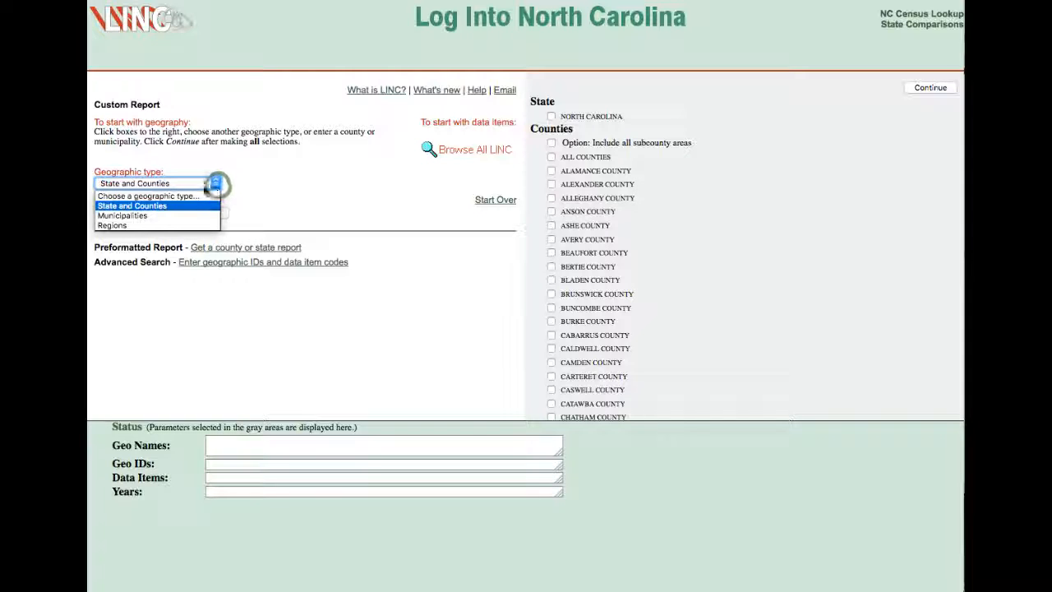
{"action": "left_click", "coordinate": [162, 208]}
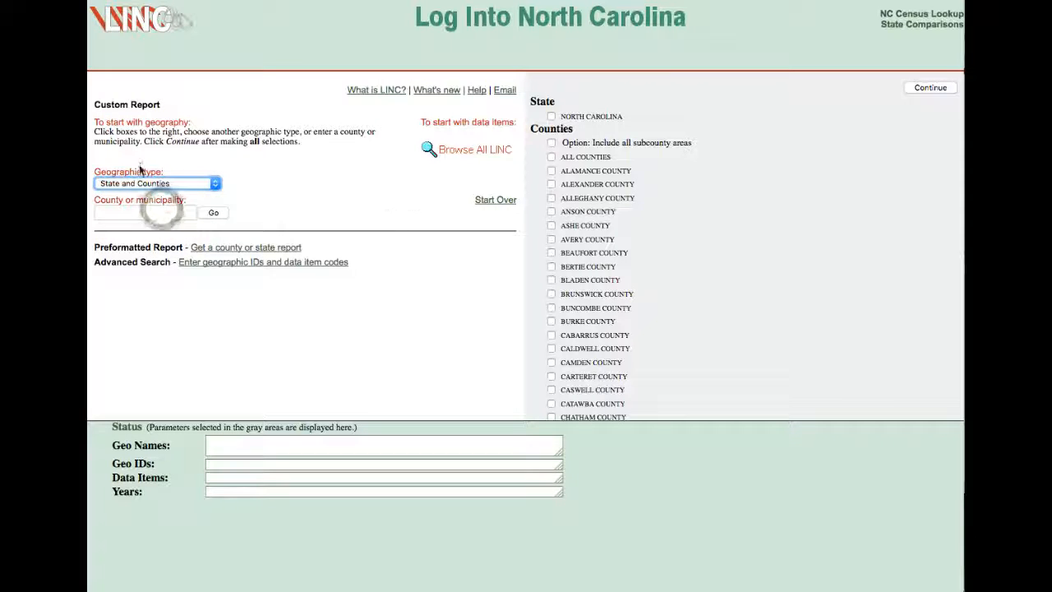
{"action": "left_click", "coordinate": [216, 187]}
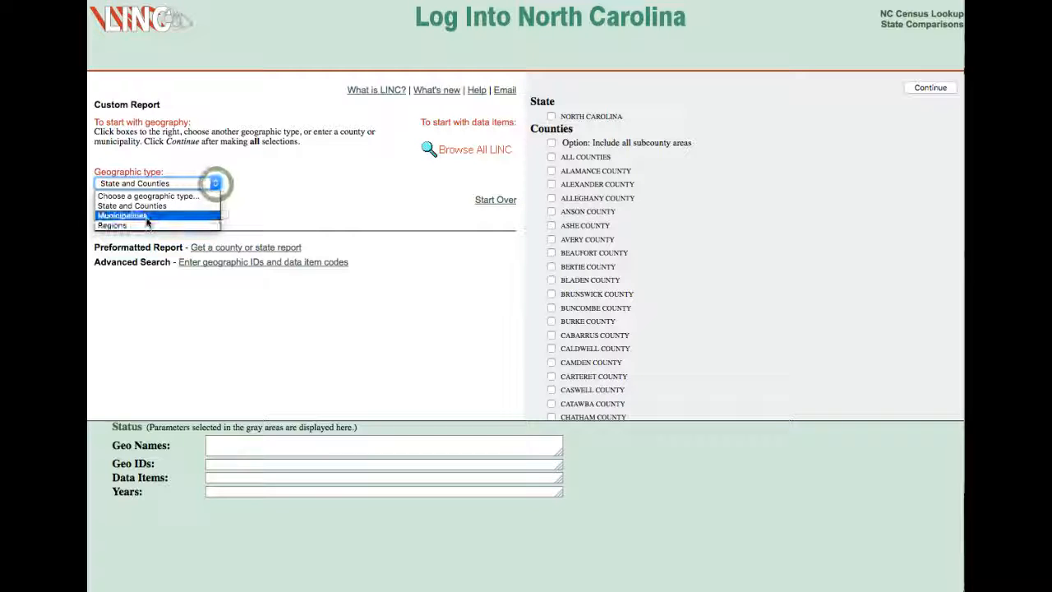
{"action": "left_click", "coordinate": [138, 217]}
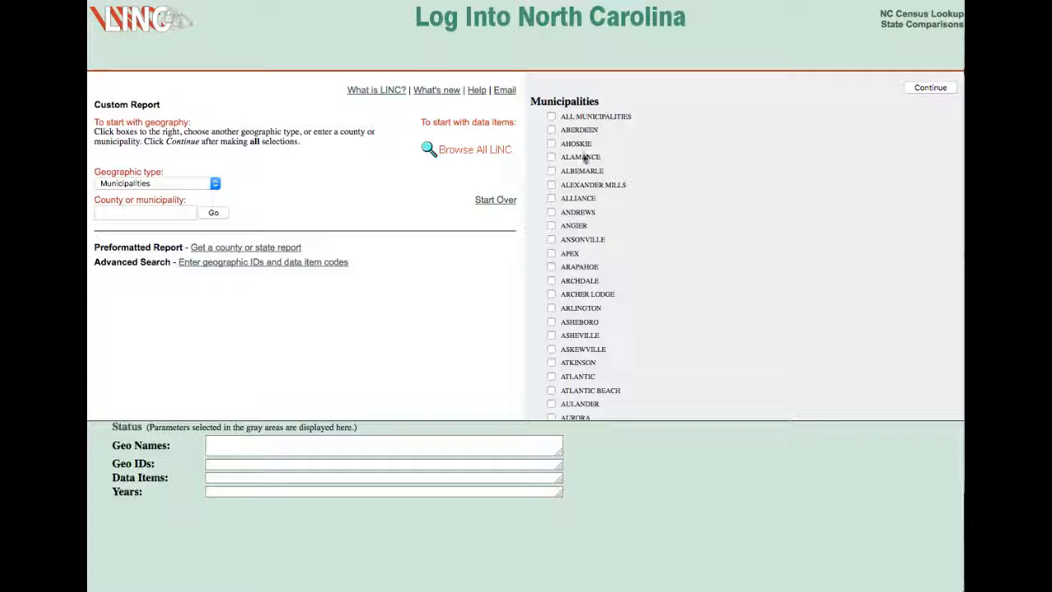
{"action": "scroll", "coordinate": [649, 265], "scroll_direction": "down", "scroll_amount": 5}
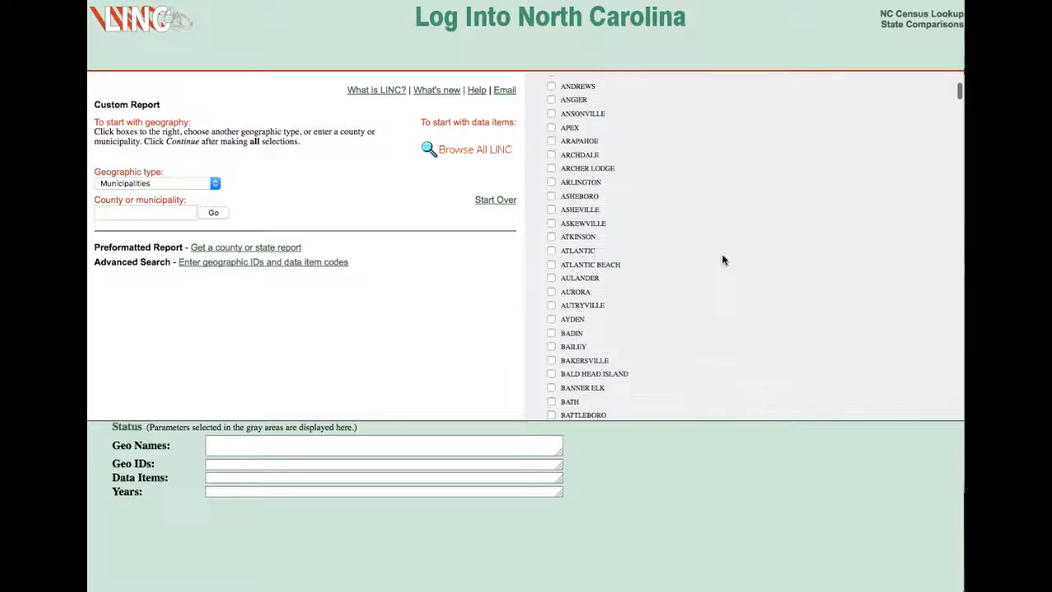
{"action": "scroll", "coordinate": [701, 263], "scroll_direction": "down", "scroll_amount": 5}
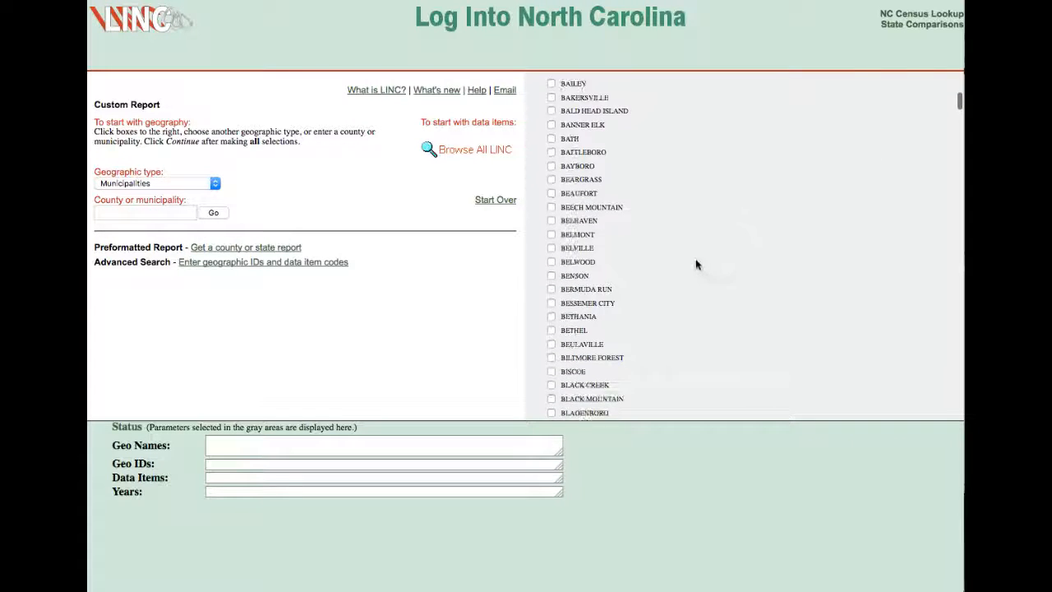
{"action": "scroll", "coordinate": [695, 262], "scroll_direction": "down", "scroll_amount": 5}
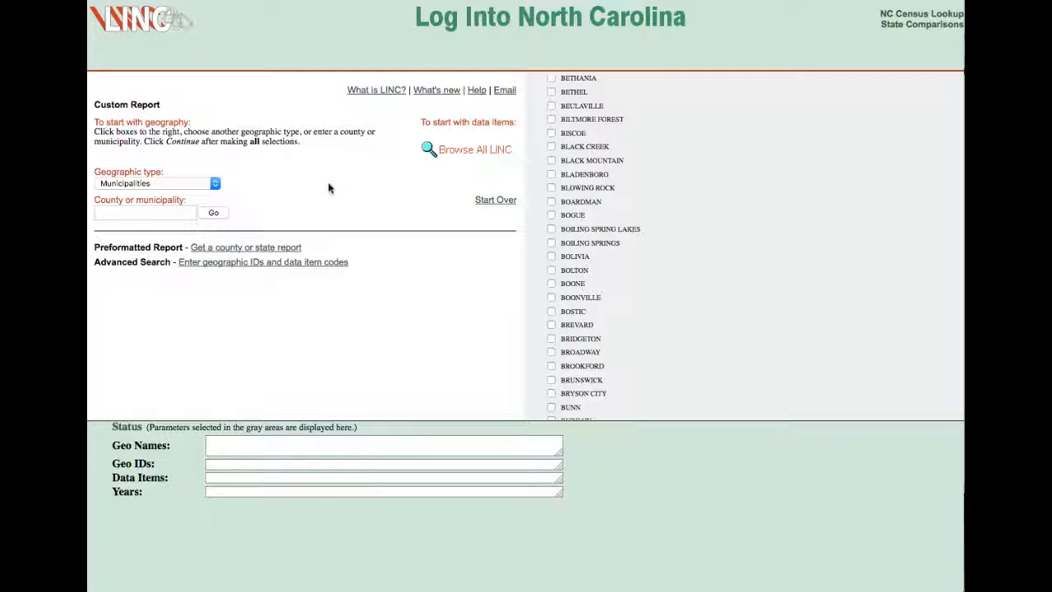
Set the geographic type to State and Counties and select New Hanover County for the custom report.
{"action": "left_click", "coordinate": [213, 184]}
{"action": "left_click", "coordinate": [162, 204]}
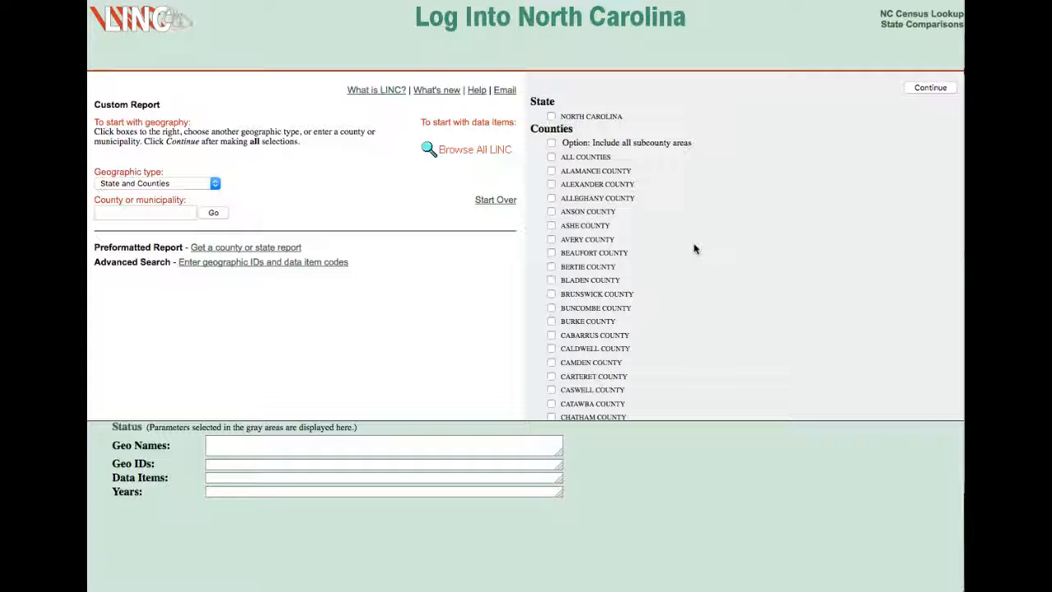
{"action": "scroll", "coordinate": [681, 295], "scroll_direction": "down", "scroll_amount": 3}
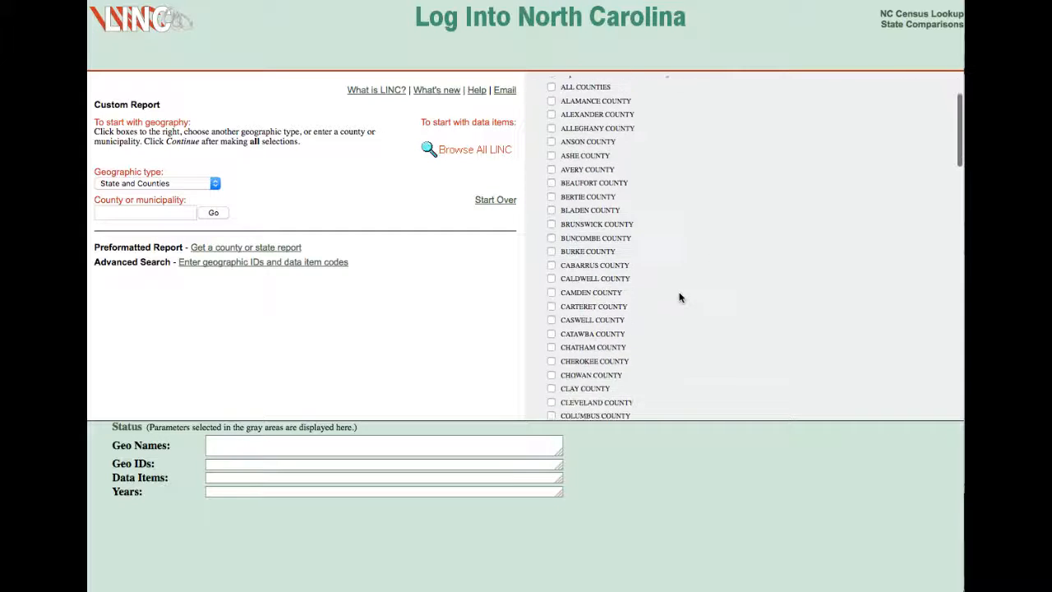
{"action": "scroll", "coordinate": [686, 292], "scroll_direction": "down", "scroll_amount": 12}
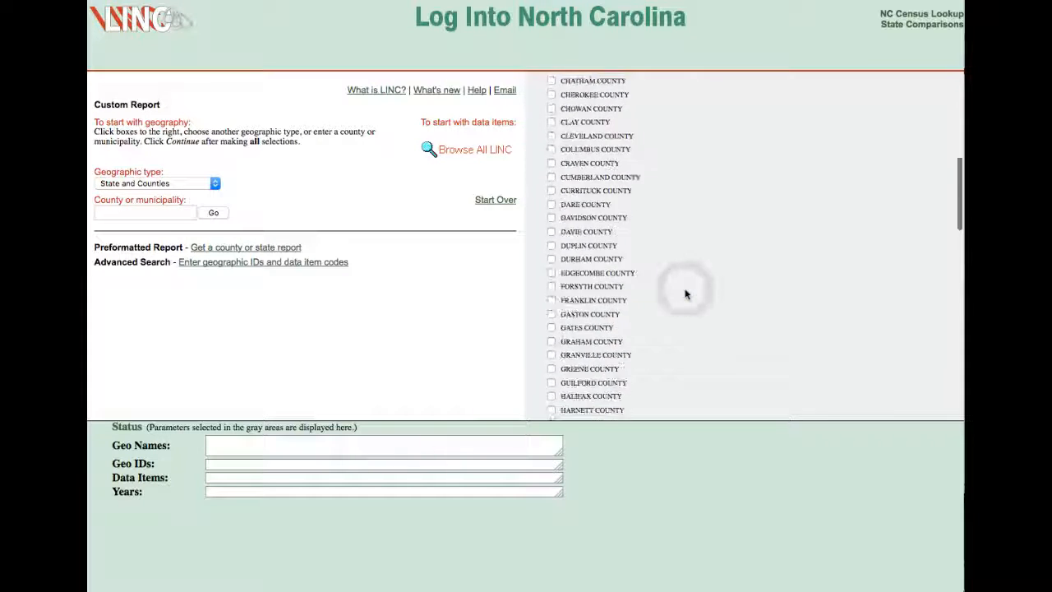
{"action": "scroll", "coordinate": [685, 294], "scroll_direction": "down", "scroll_amount": 10}
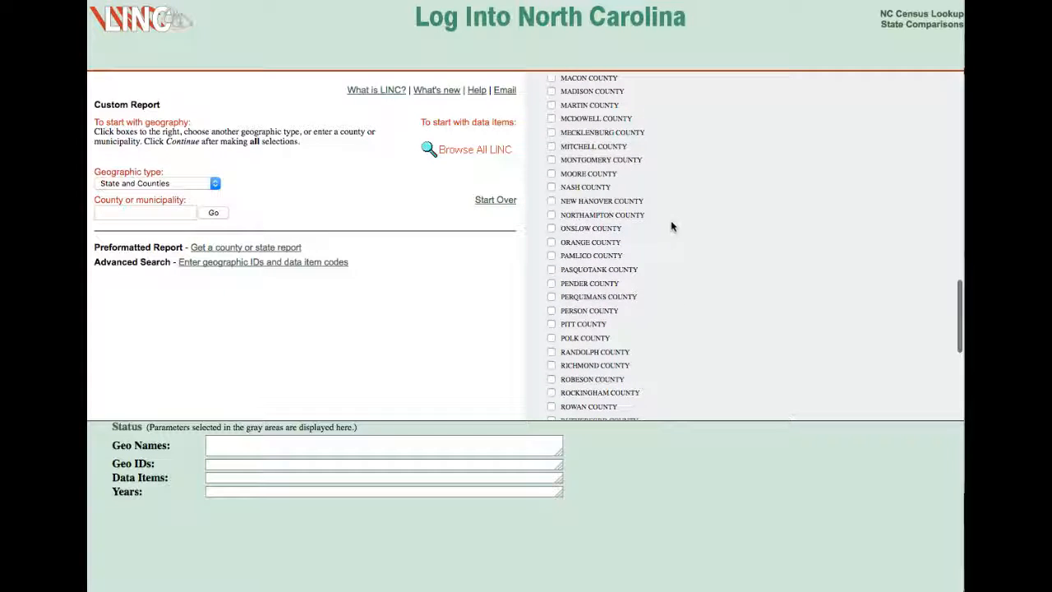
{"action": "left_click", "coordinate": [552, 201]}
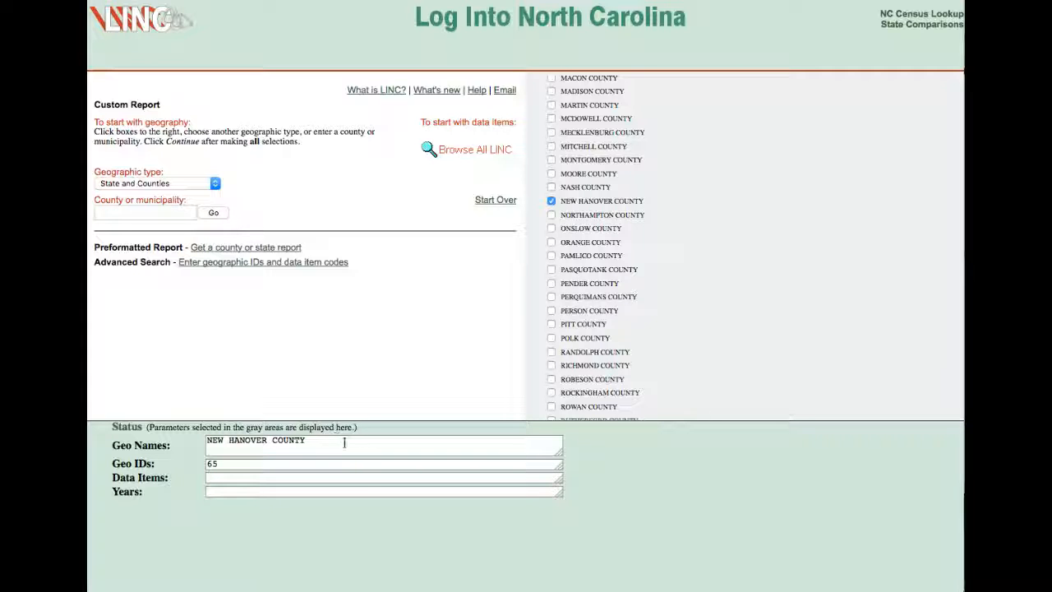
Accept the county selection and proceed to the data items menu.
{"action": "left_click", "coordinate": [707, 191]}
{"action": "scroll", "coordinate": [782, 195], "scroll_direction": "down", "scroll_amount": 1}
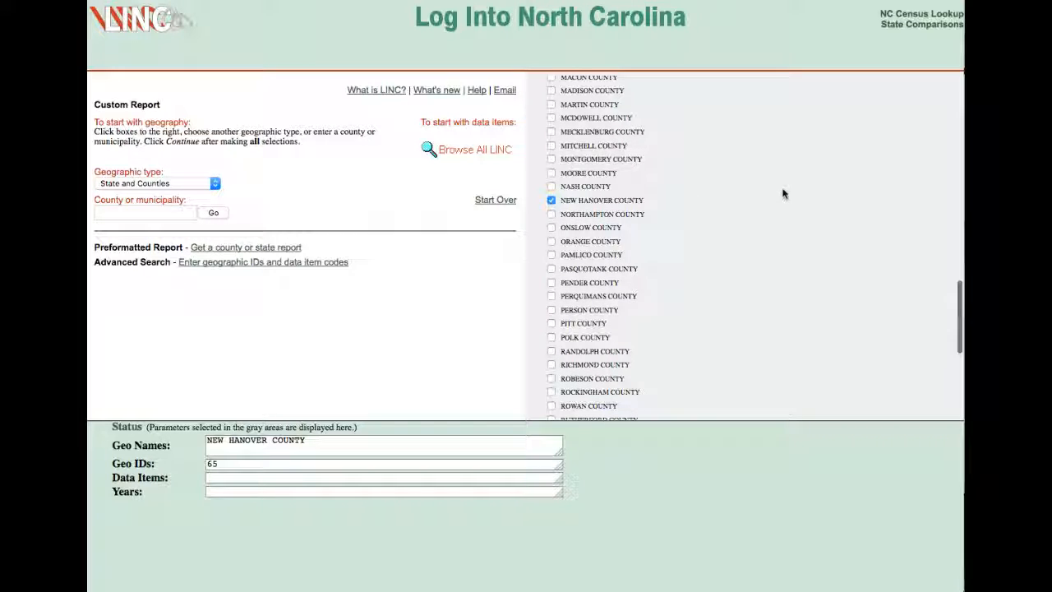
{"action": "scroll", "coordinate": [809, 206], "scroll_direction": "up", "scroll_amount": 2}
{"action": "scroll", "coordinate": [808, 200], "scroll_direction": "down", "scroll_amount": 2}
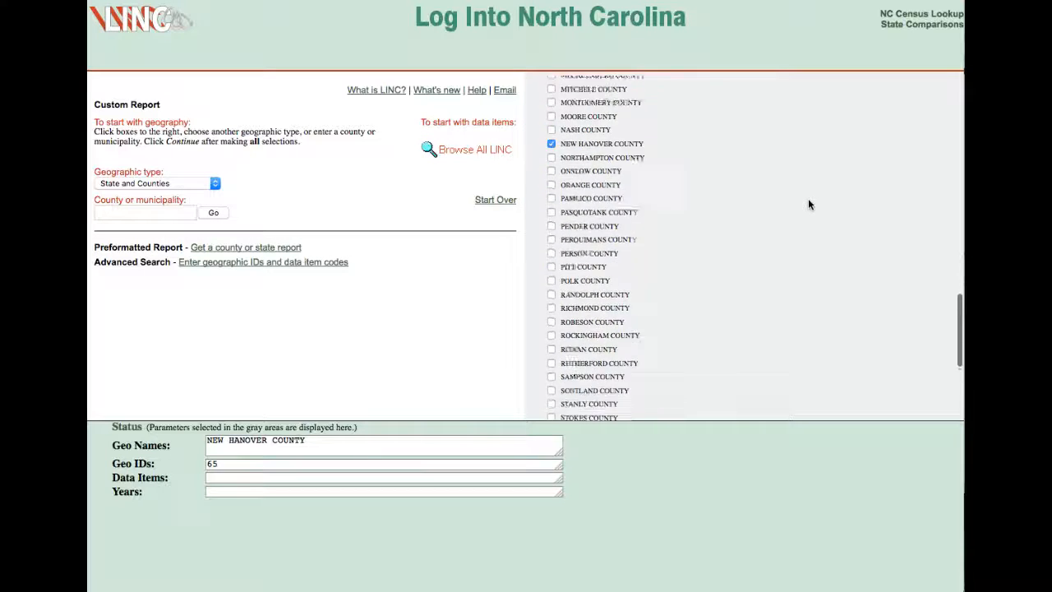
{"action": "scroll", "coordinate": [810, 204], "scroll_direction": "up", "scroll_amount": 15}
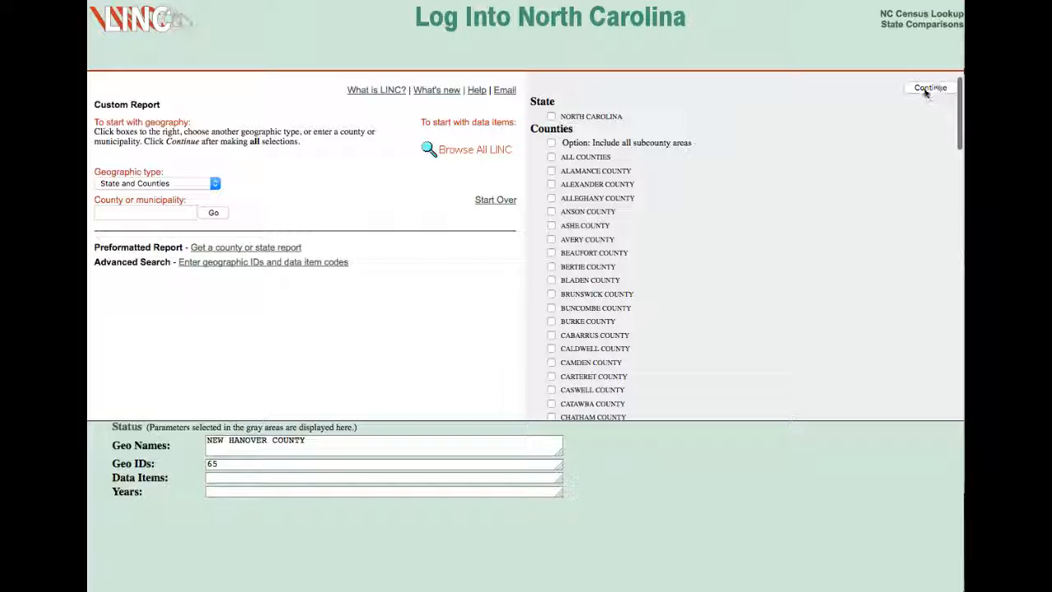
{"action": "left_click", "coordinate": [929, 88]}
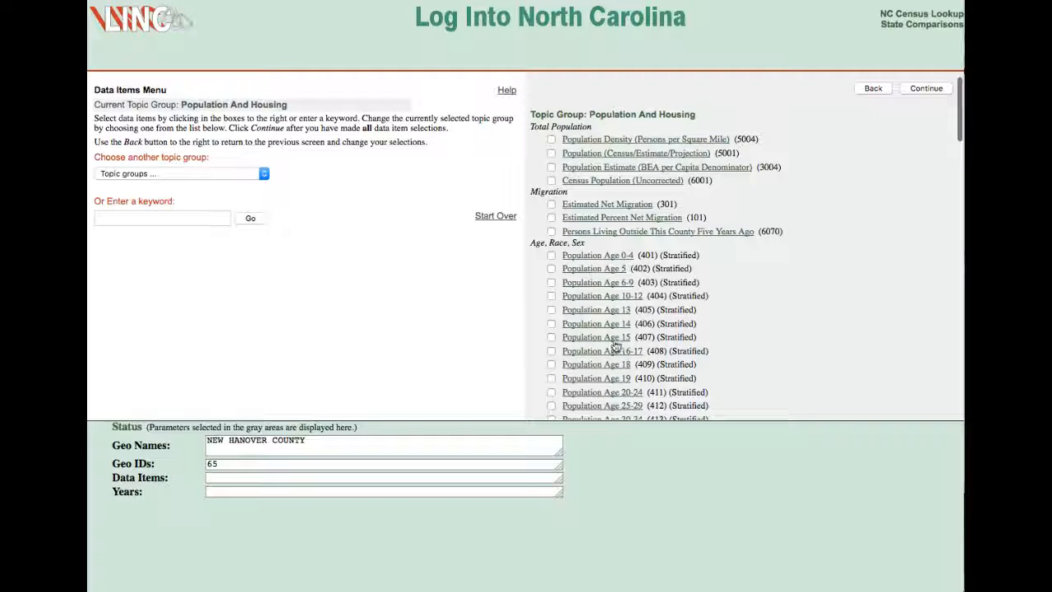
Select the Population (Census/Estimate/Projection) data item, 5001, under Total Population and proceed to the years menu.
{"action": "scroll", "coordinate": [744, 333], "scroll_direction": "down", "scroll_amount": 3}
{"action": "scroll", "coordinate": [745, 333], "scroll_direction": "down", "scroll_amount": 10}
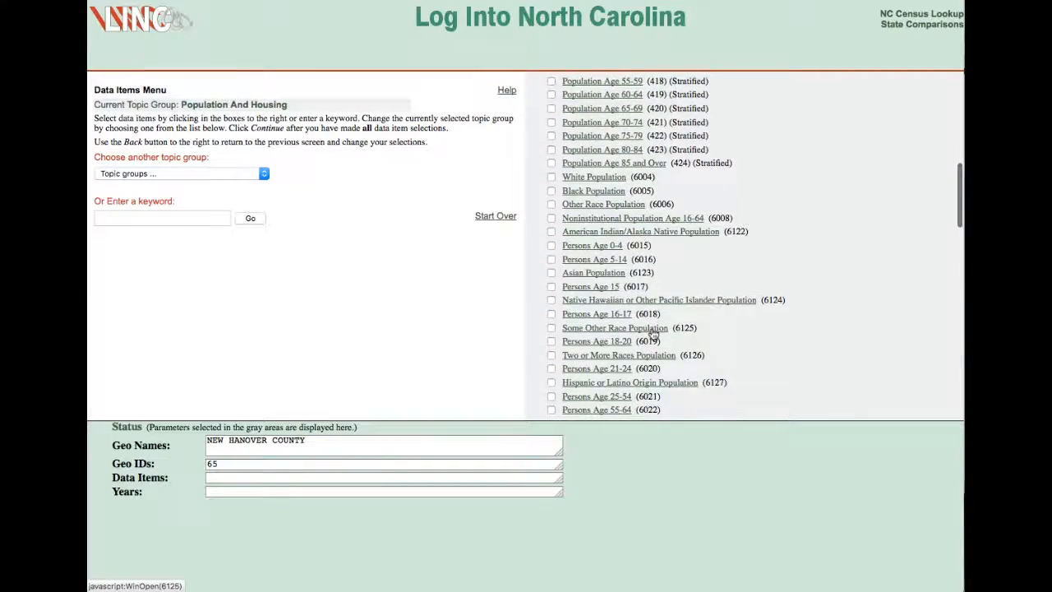
{"action": "scroll", "coordinate": [654, 354], "scroll_direction": "down", "scroll_amount": 1}
{"action": "scroll", "coordinate": [740, 287], "scroll_direction": "up", "scroll_amount": 15}
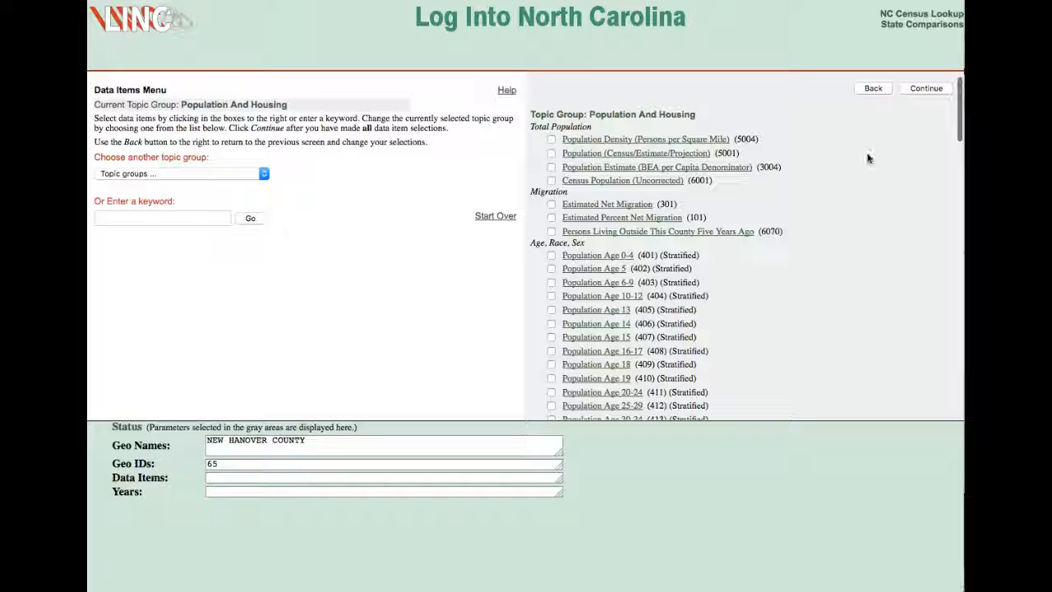
{"action": "scroll", "coordinate": [849, 156], "scroll_direction": "down", "scroll_amount": 1}
{"action": "scroll", "coordinate": [850, 156], "scroll_direction": "up", "scroll_amount": 1}
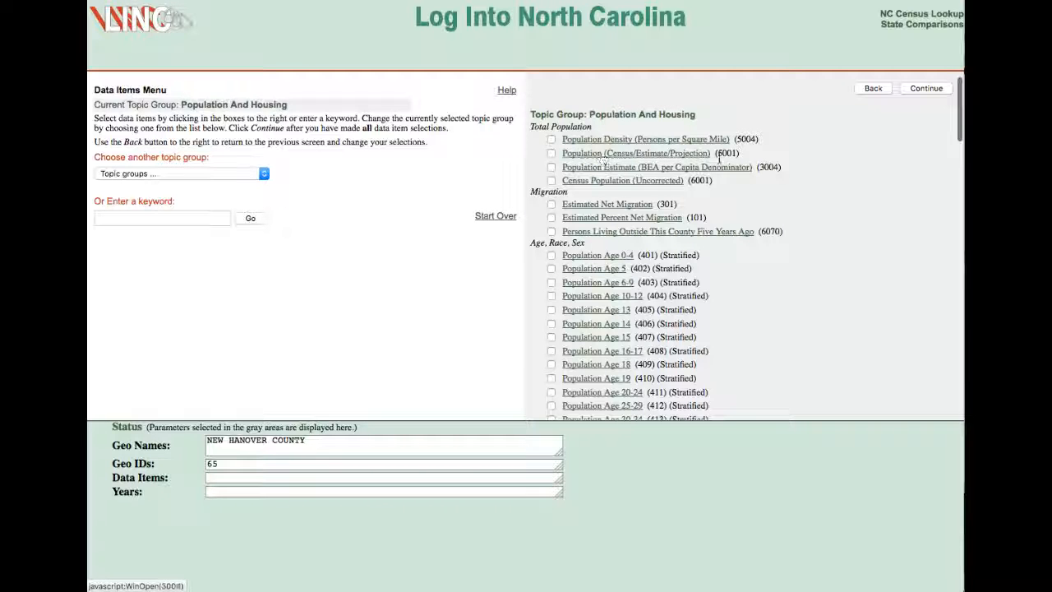
{"action": "left_click", "coordinate": [552, 153]}
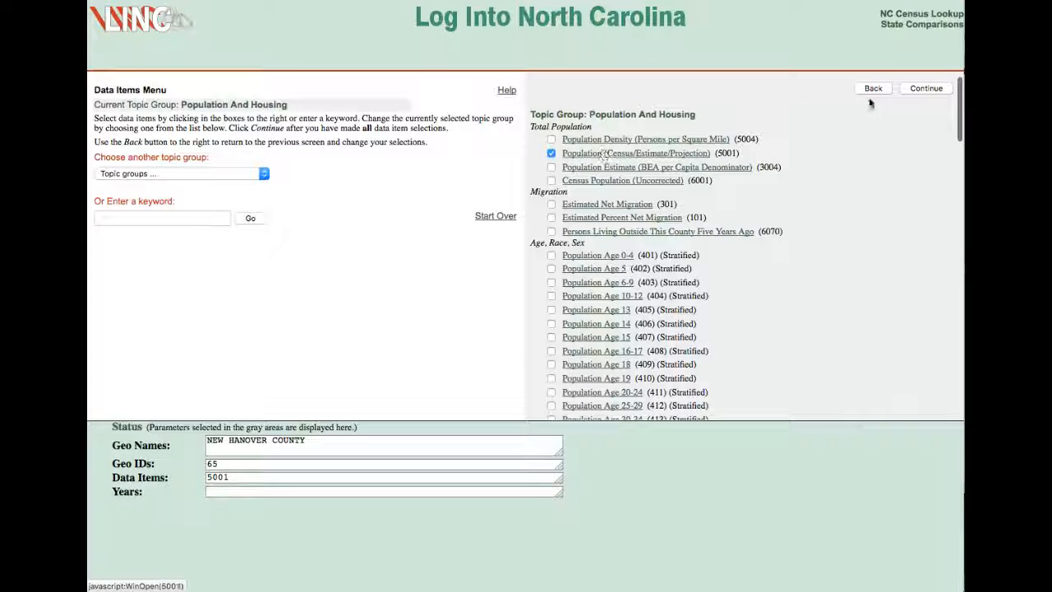
{"action": "left_click", "coordinate": [925, 91]}
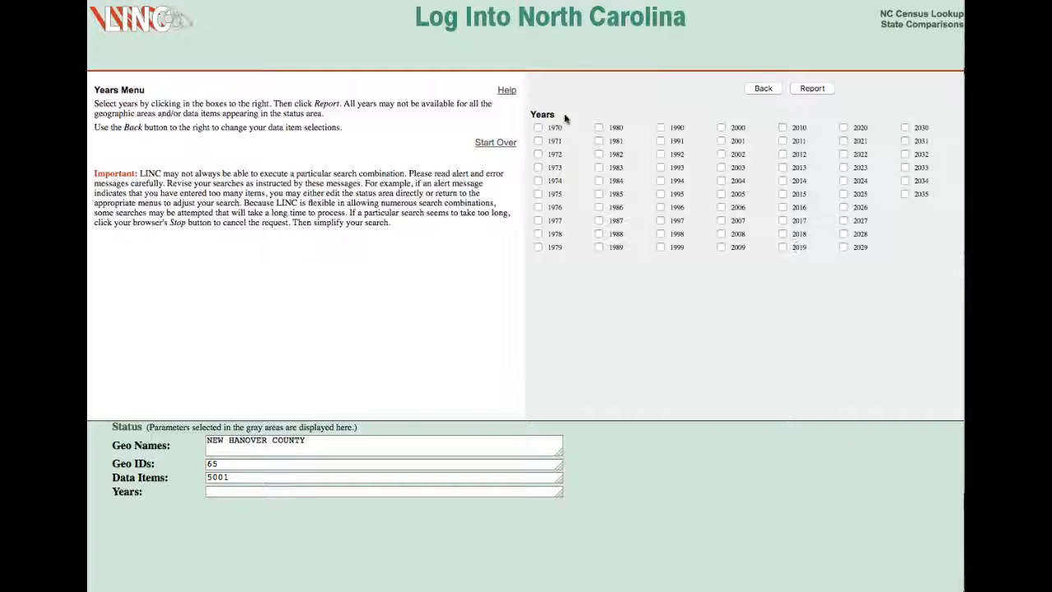
Select every even year from 2000 to 2016, leaving out 2009, and generate the report.
{"action": "left_click", "coordinate": [618, 304]}
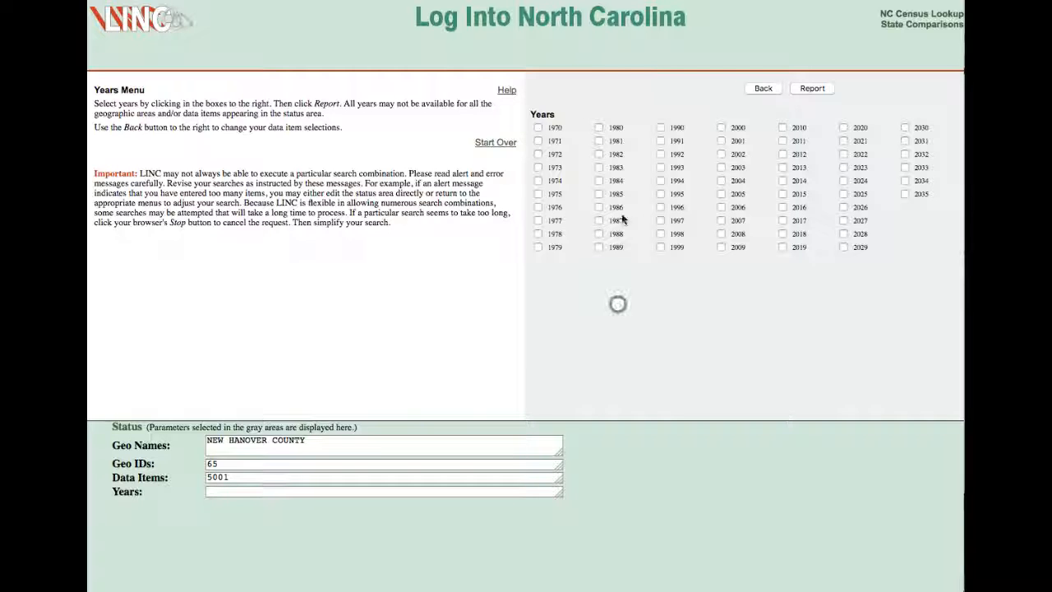
{"action": "left_click", "coordinate": [783, 207]}
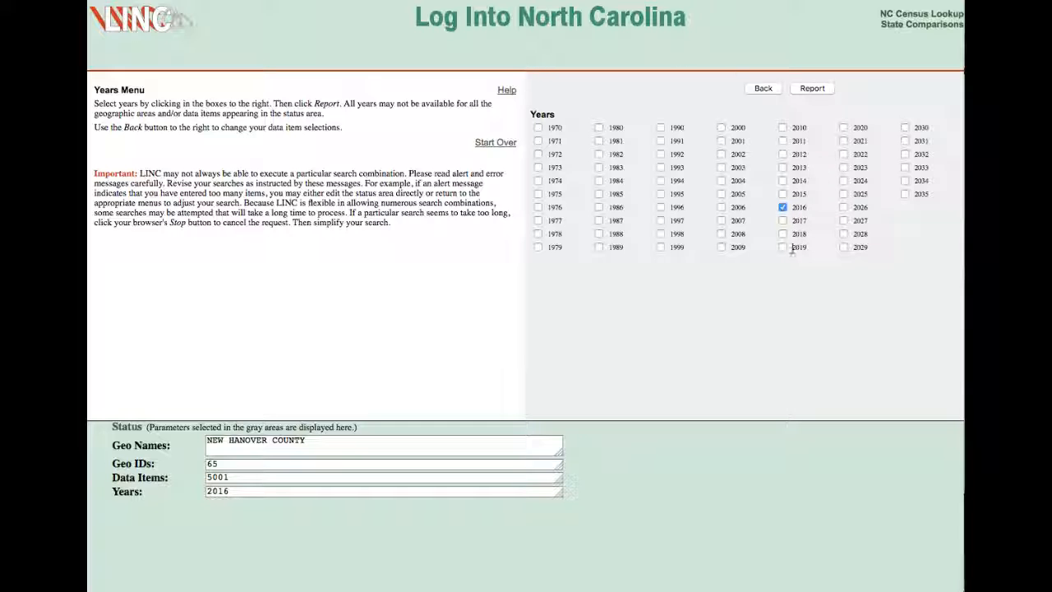
{"action": "left_click", "coordinate": [783, 181]}
{"action": "left_click", "coordinate": [783, 154]}
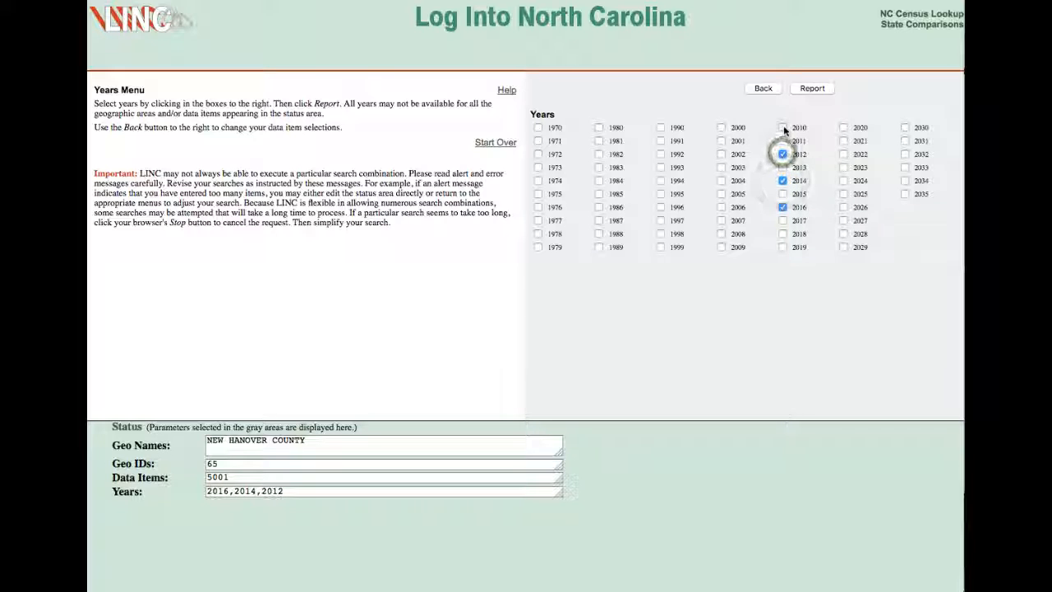
{"action": "left_click", "coordinate": [783, 127]}
{"action": "left_click", "coordinate": [721, 247]}
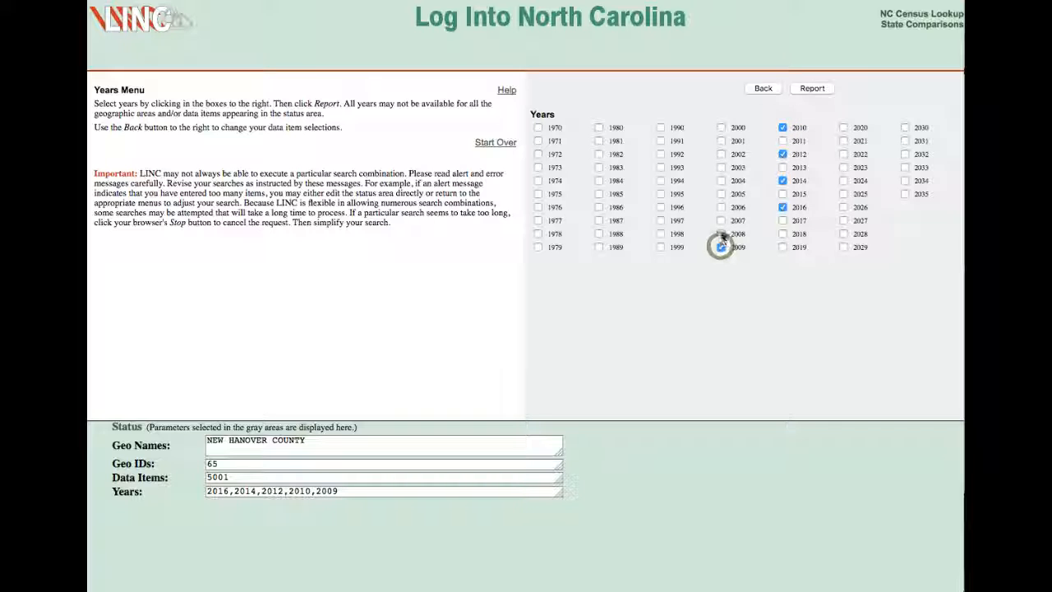
{"action": "left_click", "coordinate": [721, 234]}
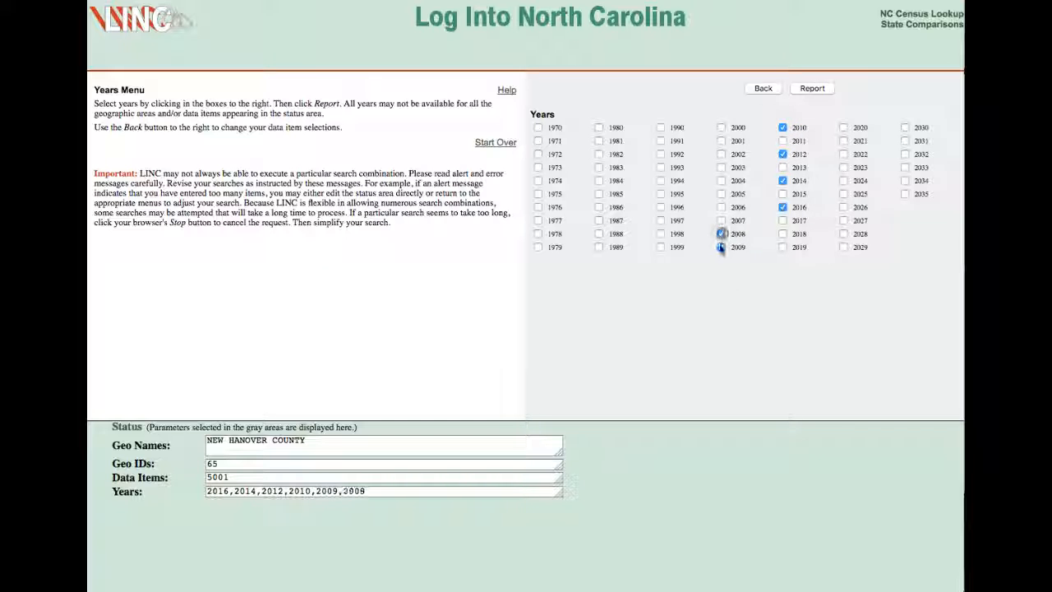
{"action": "left_click", "coordinate": [721, 247]}
{"action": "left_click", "coordinate": [720, 207]}
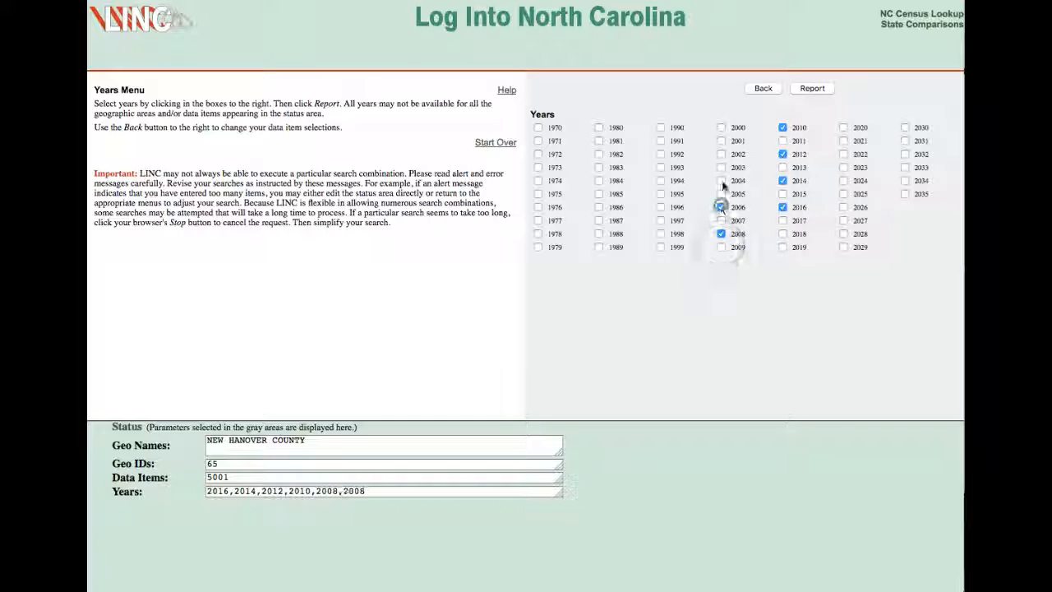
{"action": "left_click", "coordinate": [721, 180]}
{"action": "left_click", "coordinate": [721, 153]}
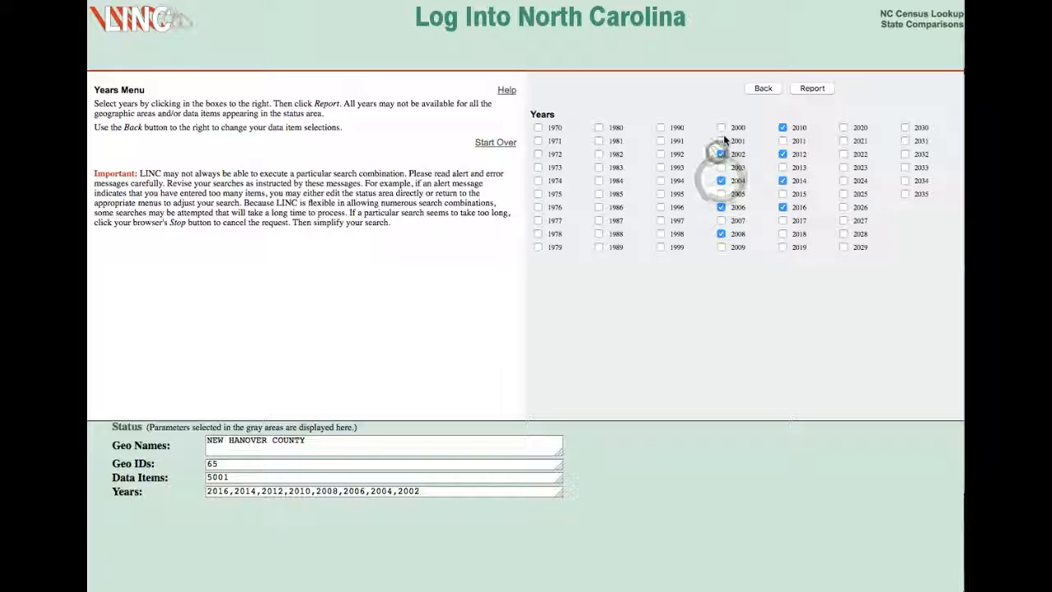
{"action": "left_click", "coordinate": [721, 128]}
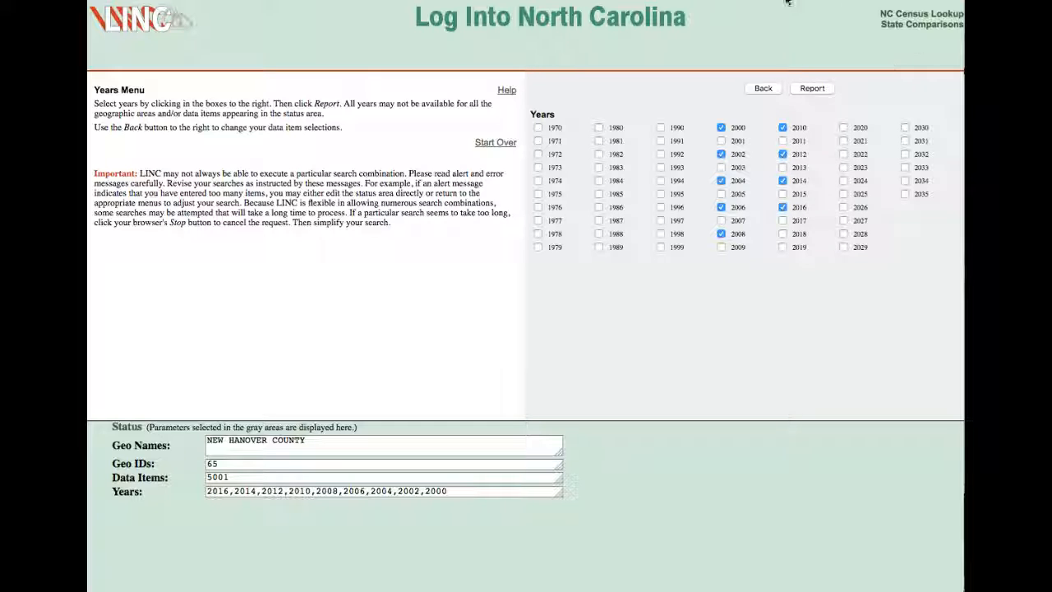
{"action": "left_click", "coordinate": [812, 89]}
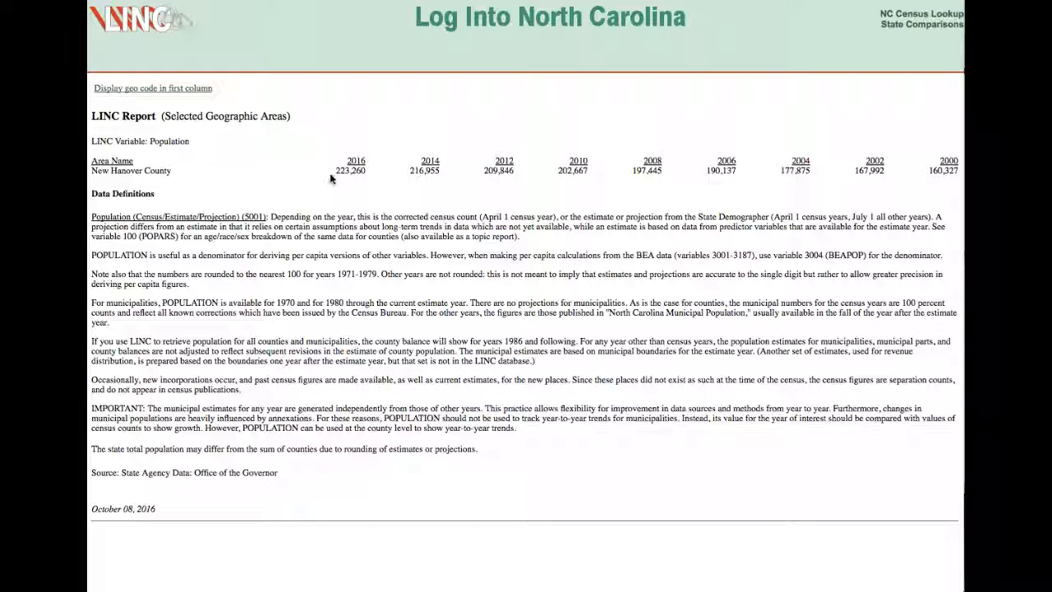
Review the New Hanover County population figures for each even year from 2016 back to 2000 in the LINC report.
{"action": "left_click_drag", "start_coordinate": [337, 170], "coordinate": [901, 186]}
{"action": "left_click", "coordinate": [901, 186]}
{"action": "left_click", "coordinate": [427, 142]}
{"action": "left_click", "coordinate": [509, 143]}
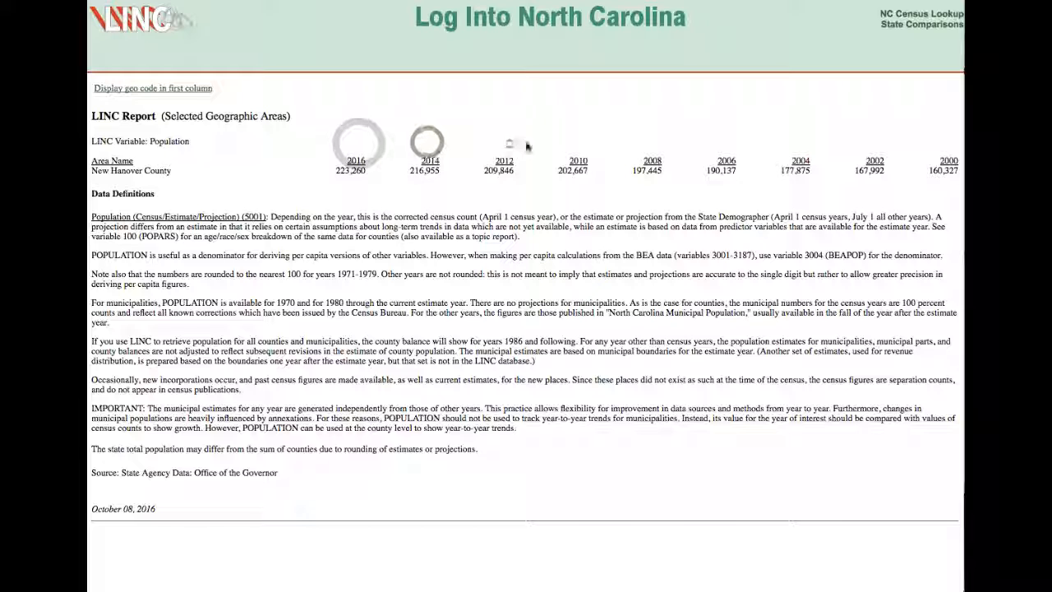
{"action": "left_click", "coordinate": [578, 144]}
{"action": "left_click", "coordinate": [661, 144]}
{"action": "left_click", "coordinate": [732, 147]}
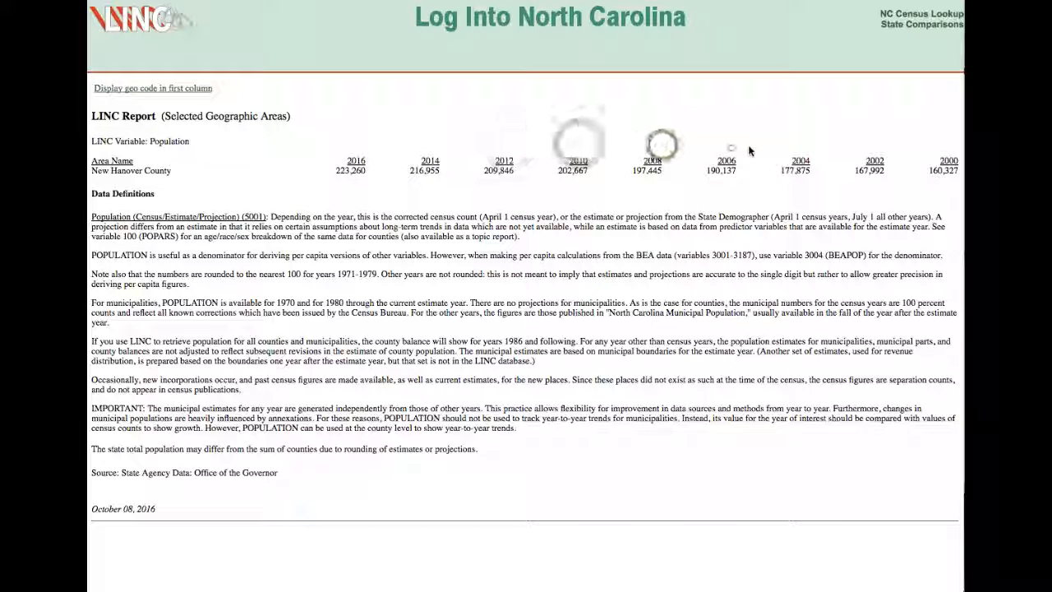
{"action": "left_click", "coordinate": [809, 148]}
{"action": "left_click", "coordinate": [883, 147]}
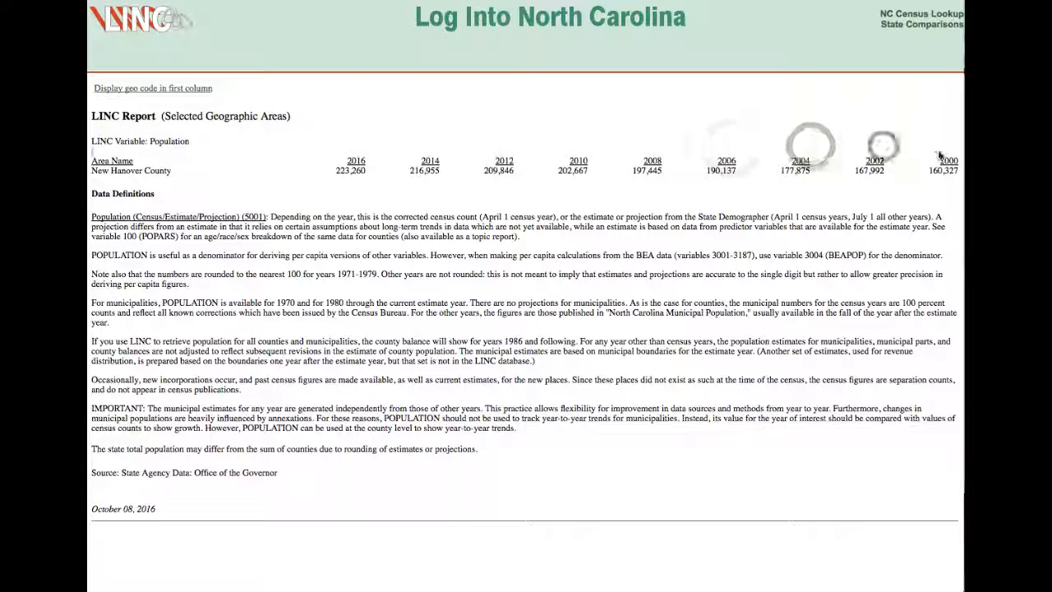
{"action": "left_click", "coordinate": [948, 149]}
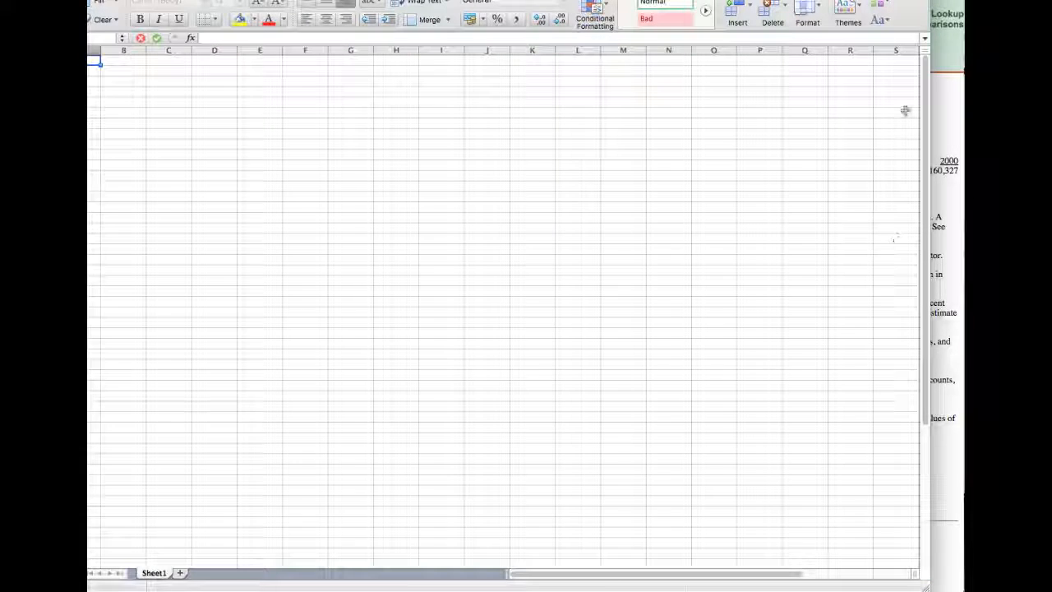
Switch to Excel and try to open the recent workbook population forecasting_2410.xlsx.
{"action": "left_click_drag", "start_coordinate": [822, 2], "coordinate": [873, 2]}
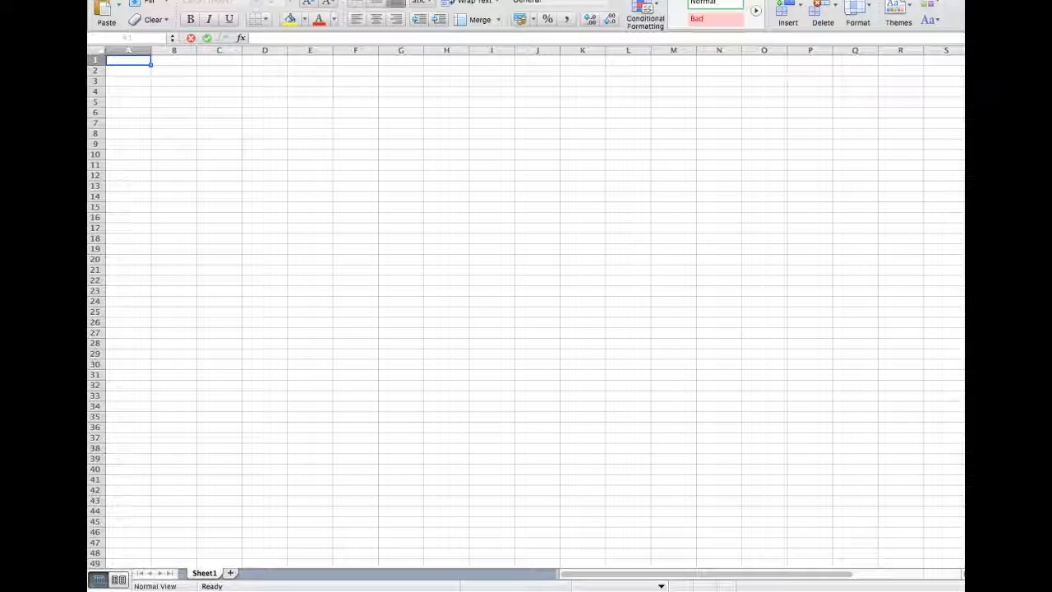
{"action": "left_click", "coordinate": [122, 1]}
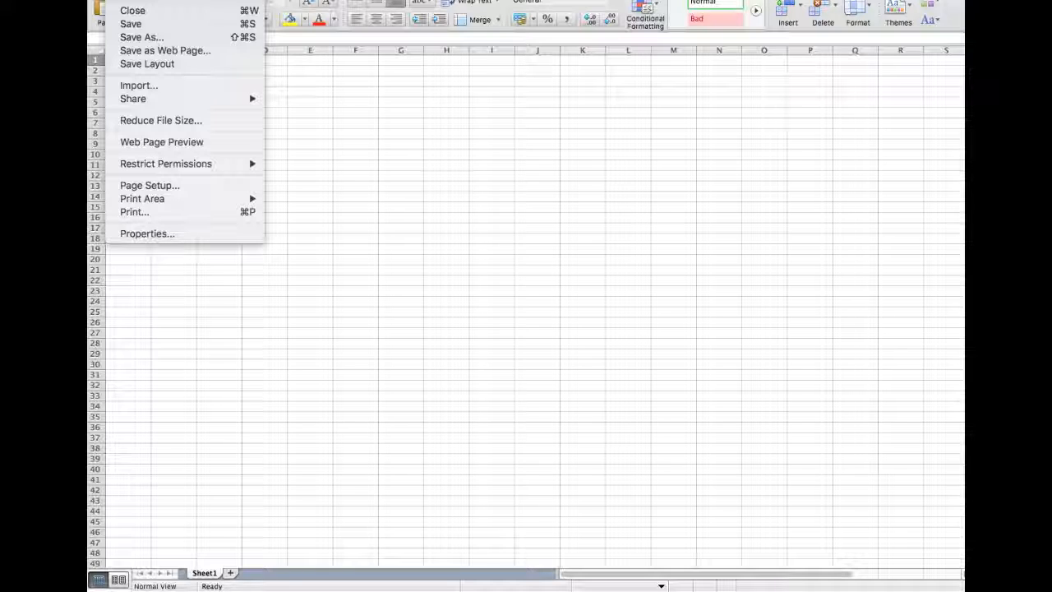
{"action": "mouse_move", "coordinate": [156, 1]}
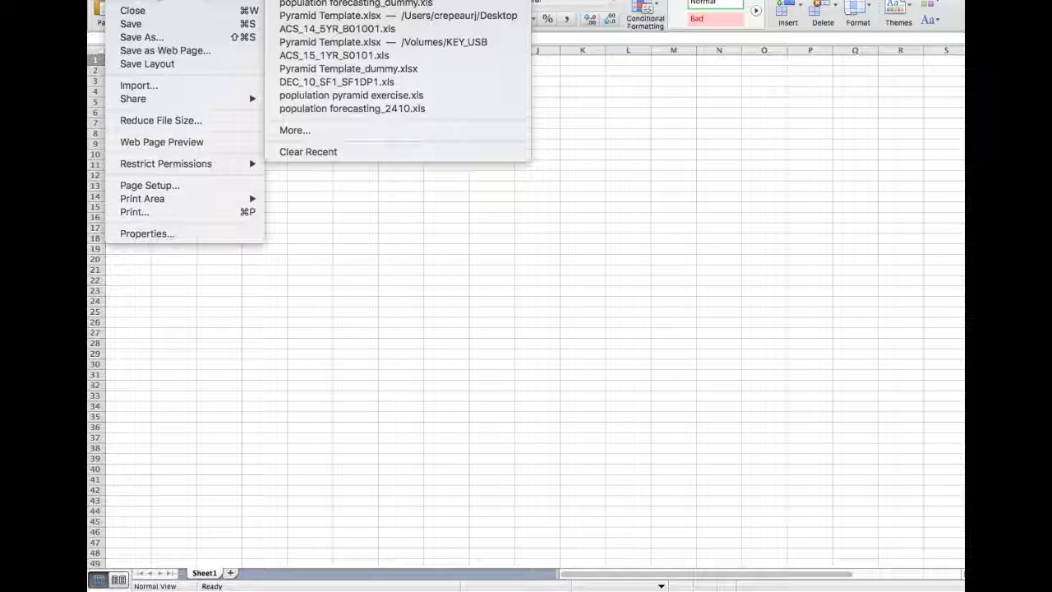
{"action": "left_click", "coordinate": [354, 0]}
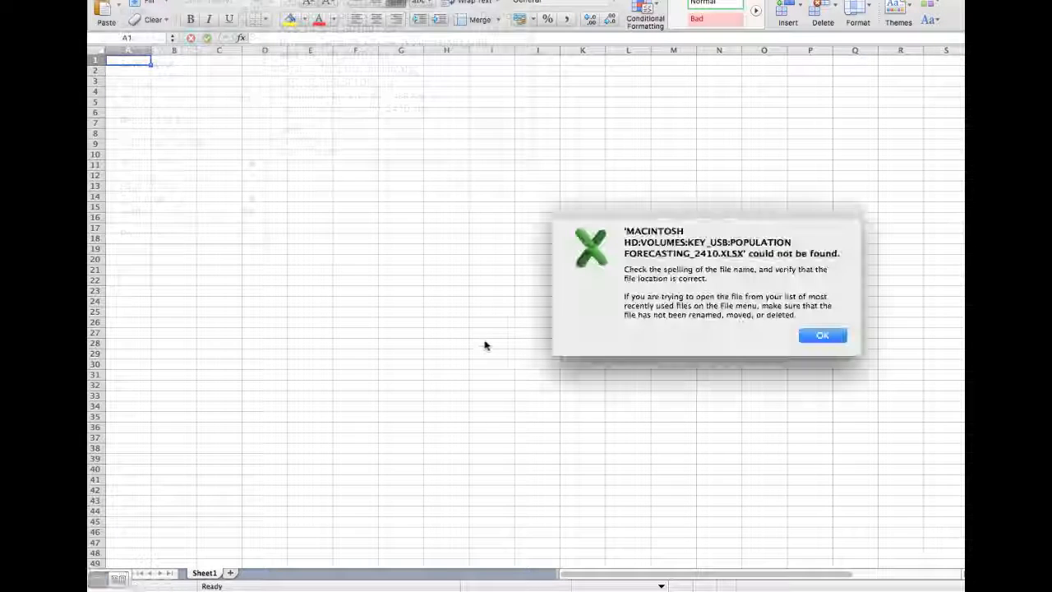
{"action": "left_click", "coordinate": [826, 342]}
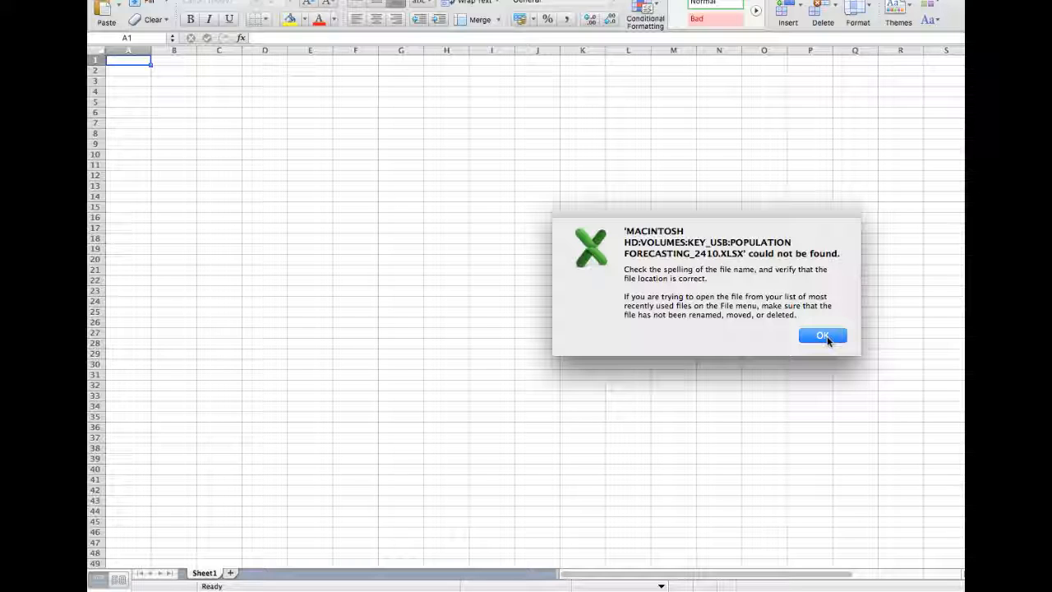
{"action": "left_click", "coordinate": [825, 337]}
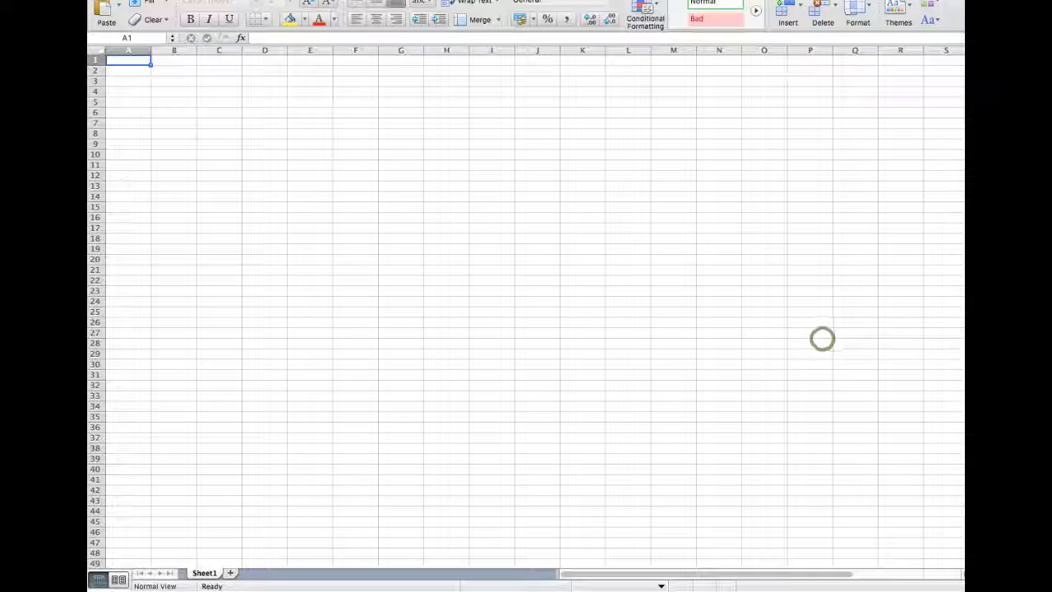
Open the recent workbook population forecasting_2410.xls and display its Estimation sheet.
{"action": "left_click", "coordinate": [117, 0]}
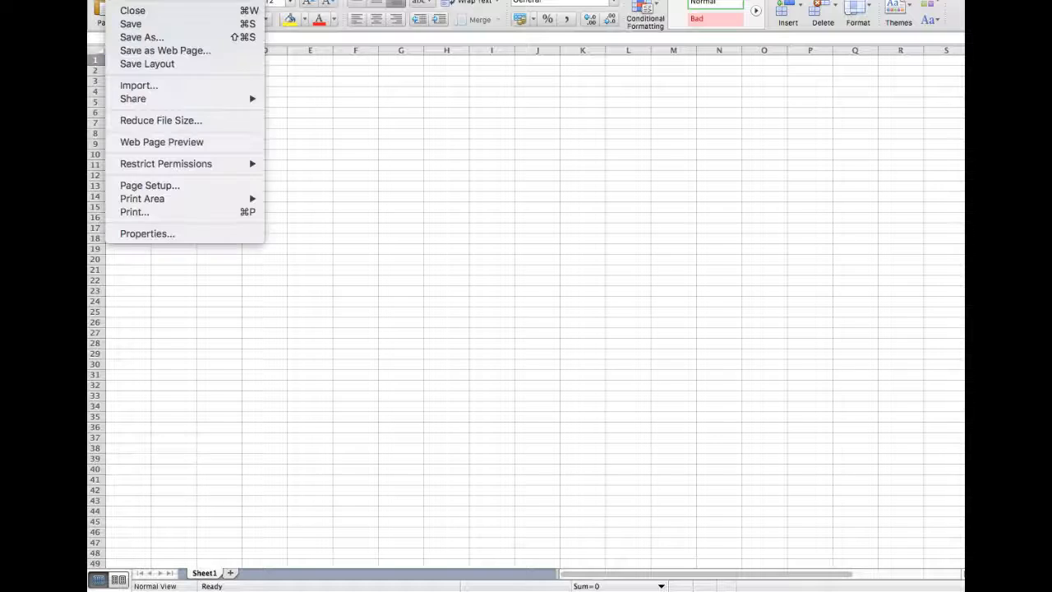
{"action": "mouse_move", "coordinate": [194, 3]}
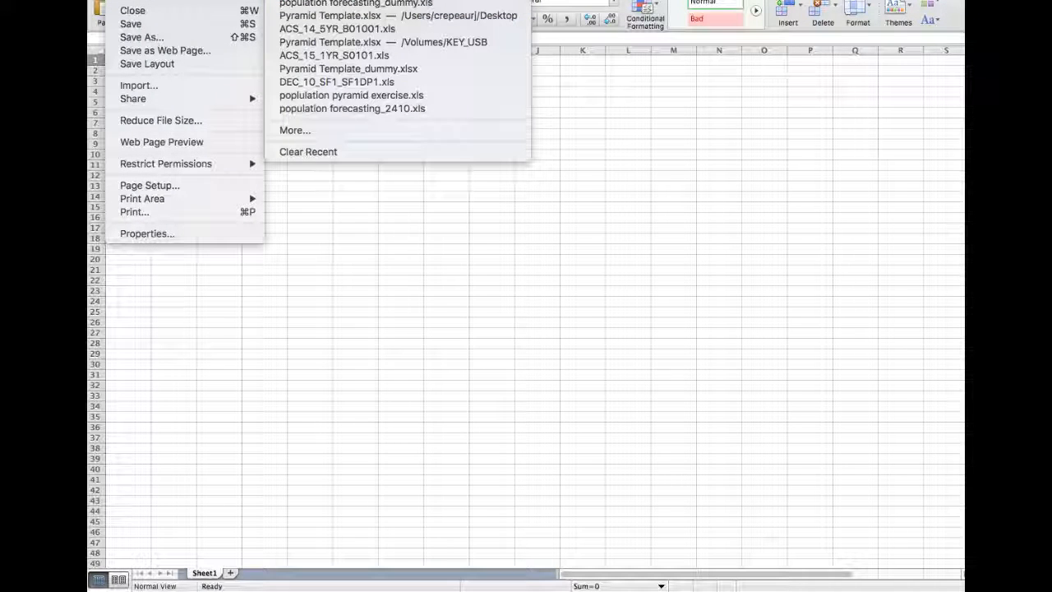
{"action": "left_click", "coordinate": [352, 107]}
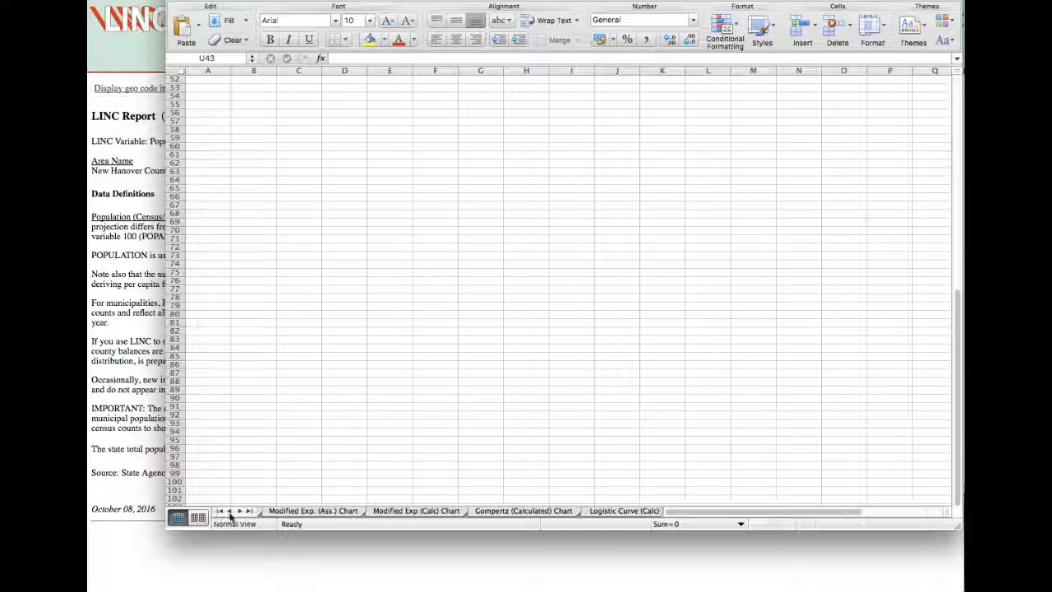
{"action": "left_click", "coordinate": [219, 511]}
{"action": "left_click", "coordinate": [290, 510]}
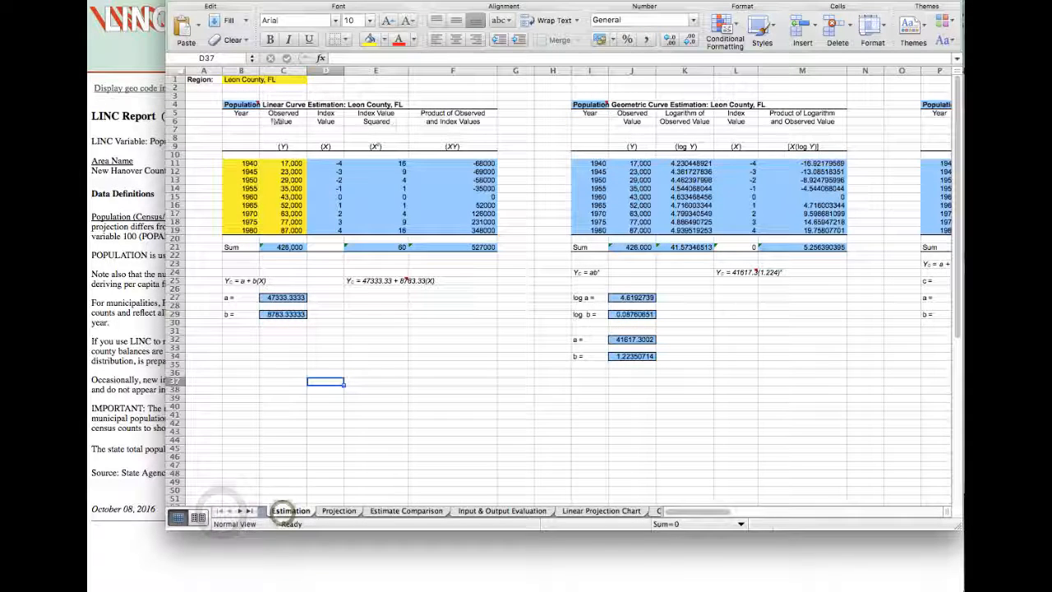
Move the workbook window aside to reveal the LINC report and clear the observed values in C11:C19 of the linear curve table.
{"action": "left_click", "coordinate": [383, 165]}
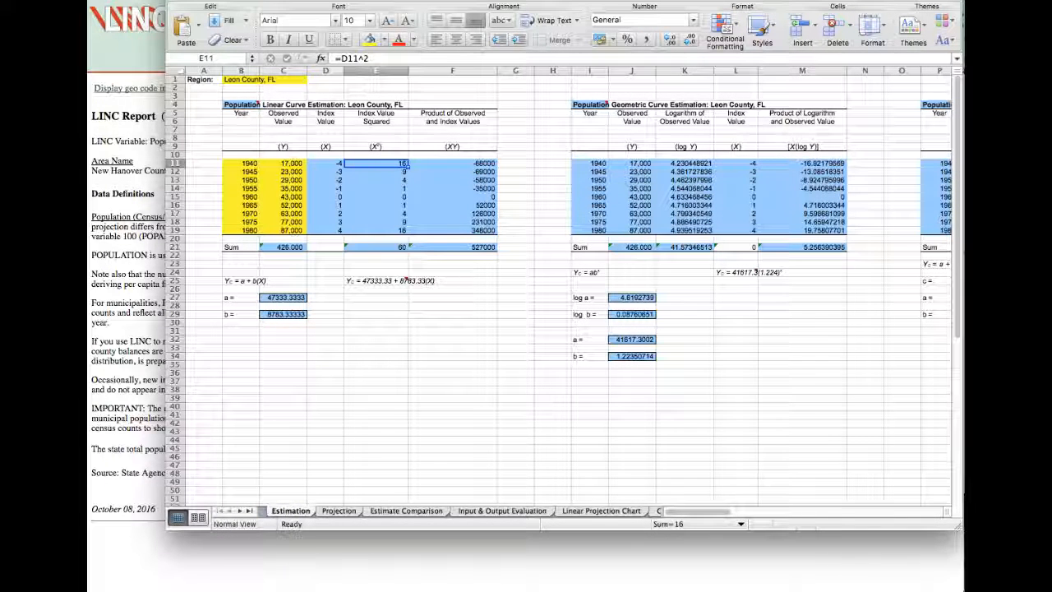
{"action": "left_click_drag", "start_coordinate": [329, 2], "coordinate": [856, 16]}
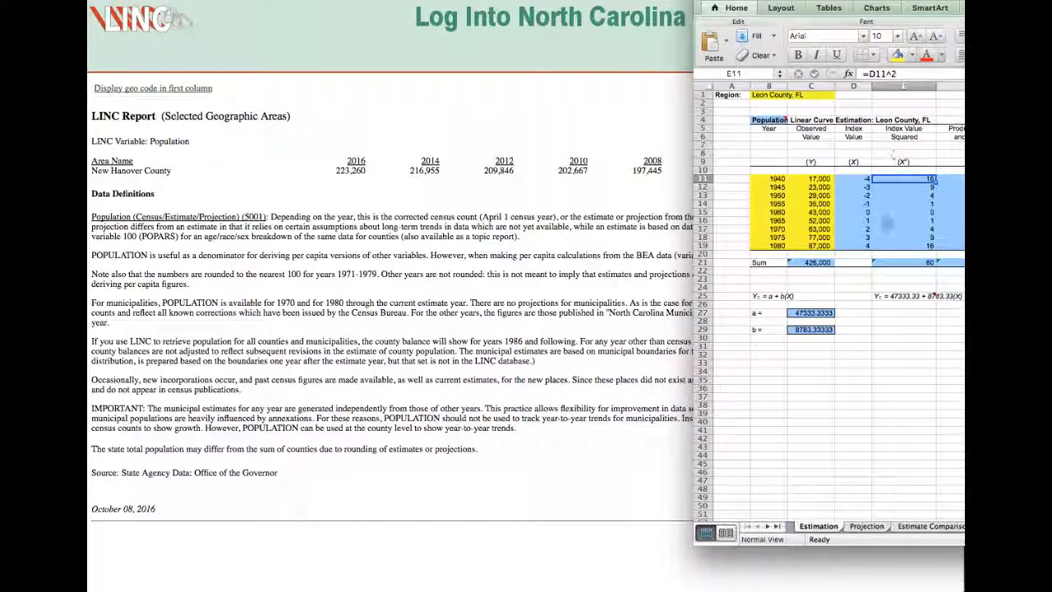
{"action": "left_click", "coordinate": [819, 178]}
{"action": "left_click_drag", "start_coordinate": [820, 178], "coordinate": [820, 245]}
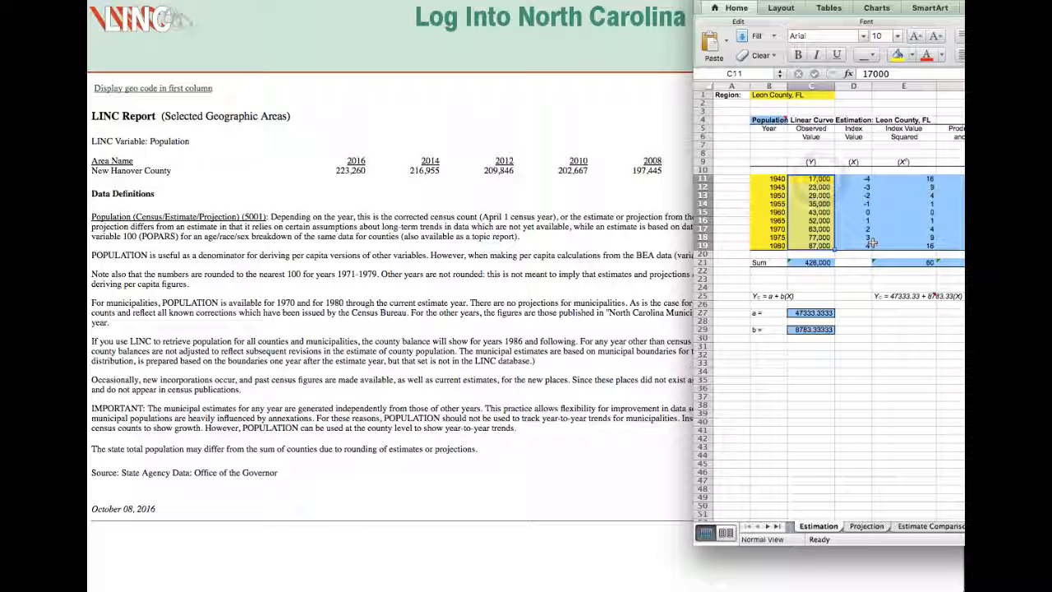
{"action": "key", "text": "Delete"}
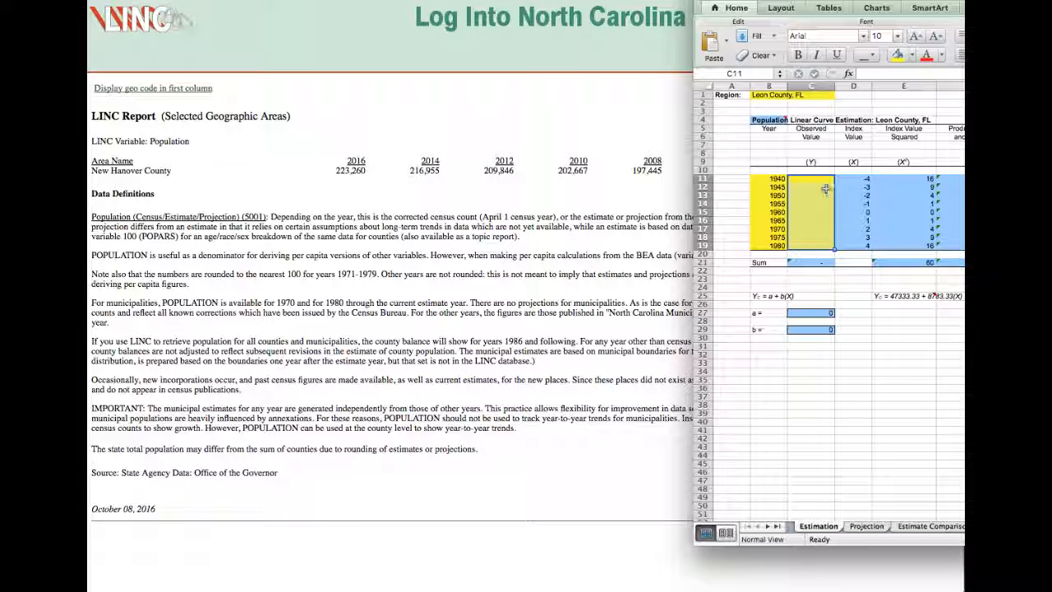
Replace the years in B11:B15 of the linear curve table with 2002, 2004, 2006, 2008 and 2010.
{"action": "left_click_drag", "start_coordinate": [757, 177], "coordinate": [768, 246]}
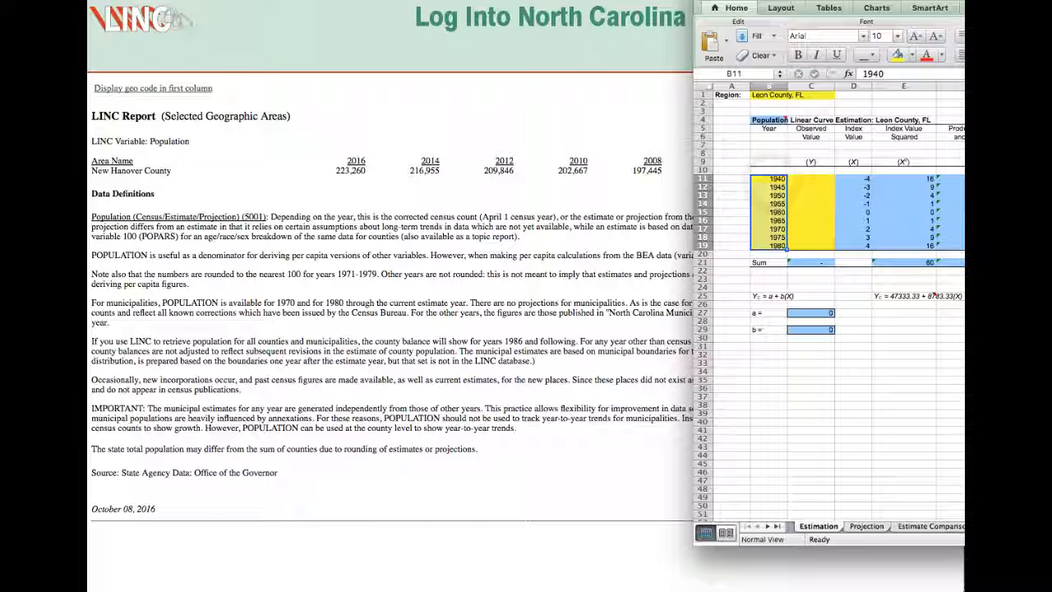
{"action": "type", "text": "2002"}
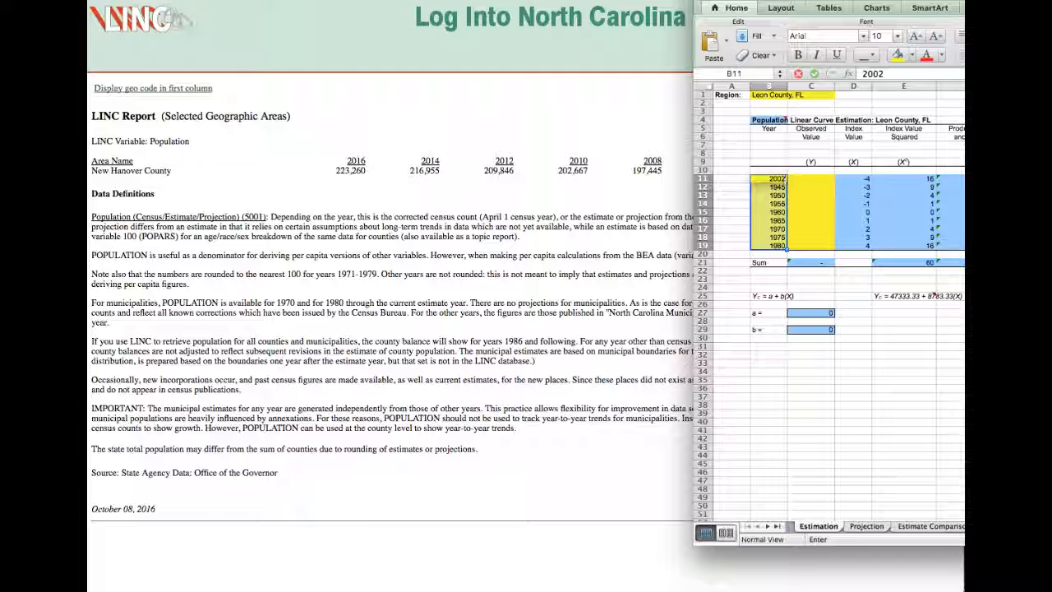
{"action": "key", "text": "Return"}
{"action": "type", "text": "2004"}
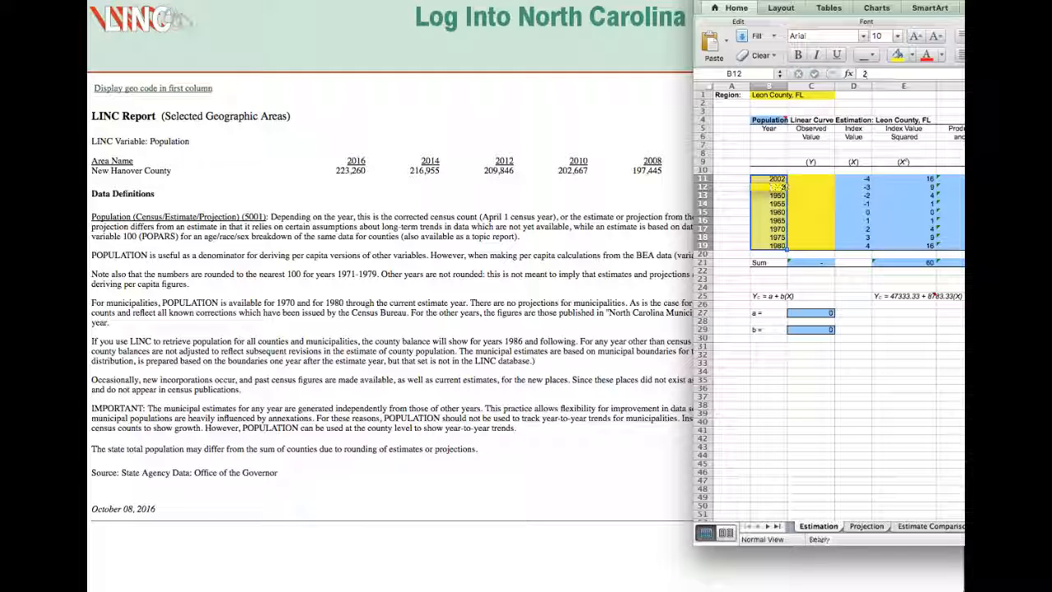
{"action": "key", "text": "Return"}
{"action": "type", "text": "20"}
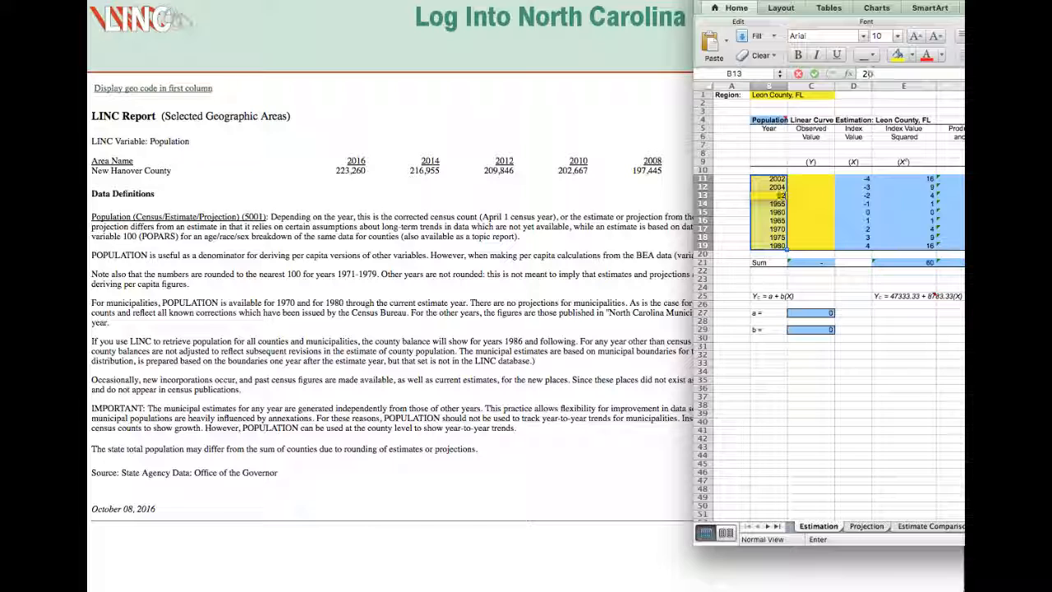
{"action": "type", "text": "06"}
{"action": "key", "text": "Return"}
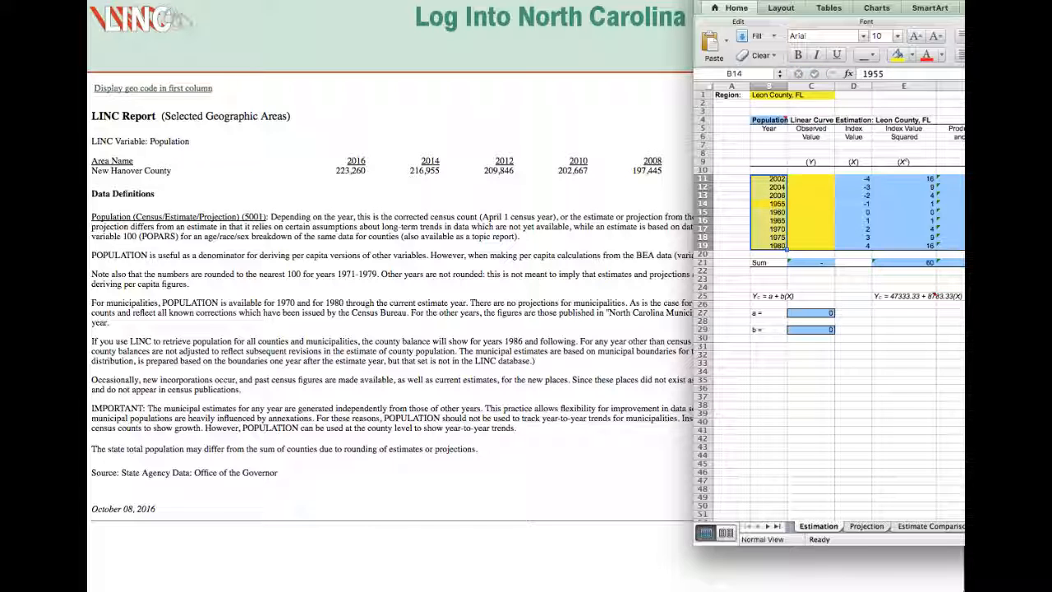
{"action": "type", "text": "20"}
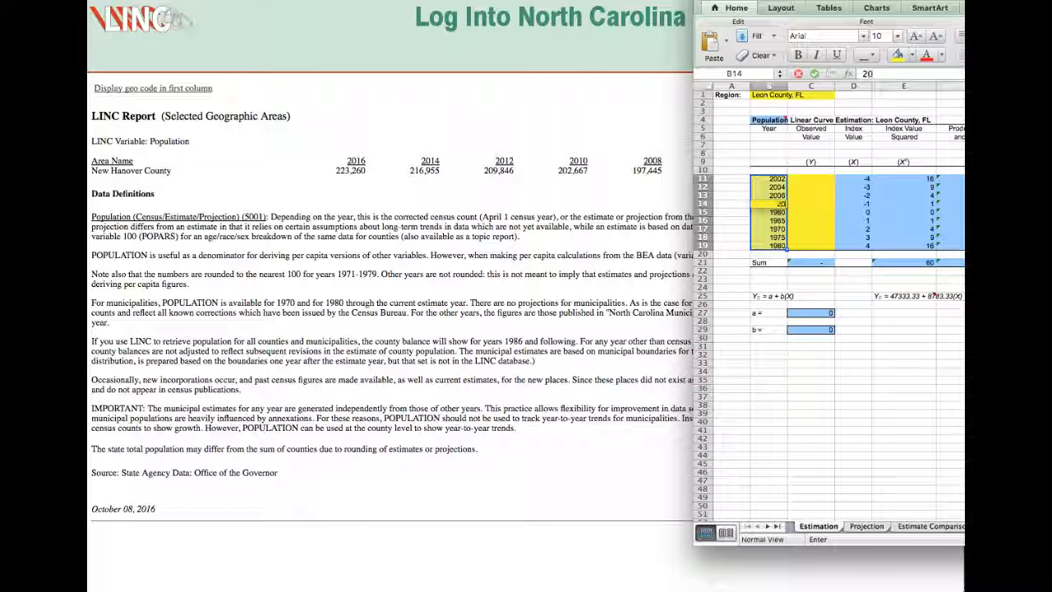
{"action": "type", "text": "08"}
{"action": "key", "text": "Return"}
{"action": "type", "text": "2"}
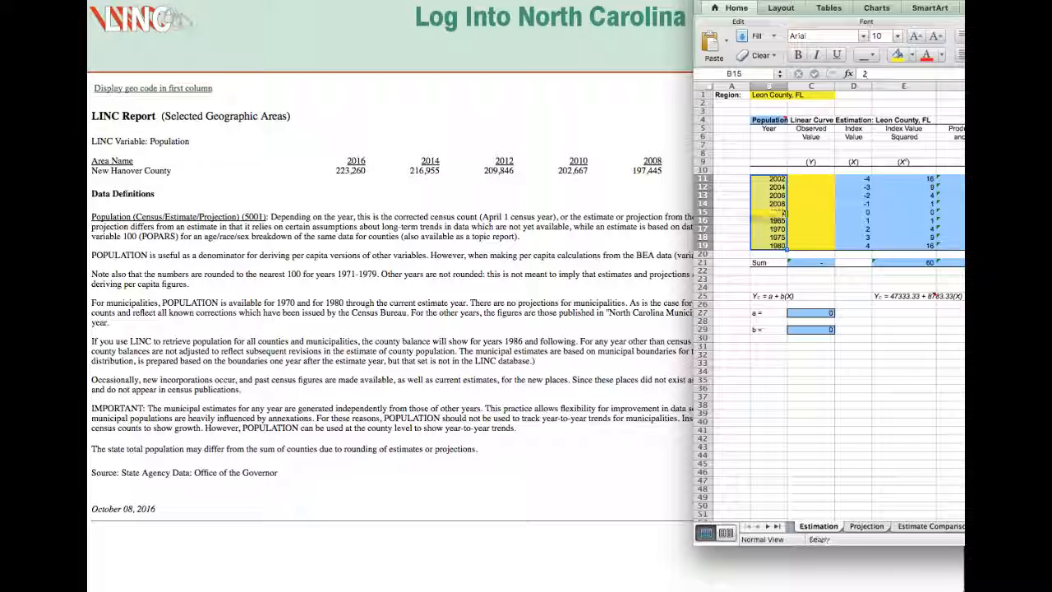
{"action": "type", "text": "010"}
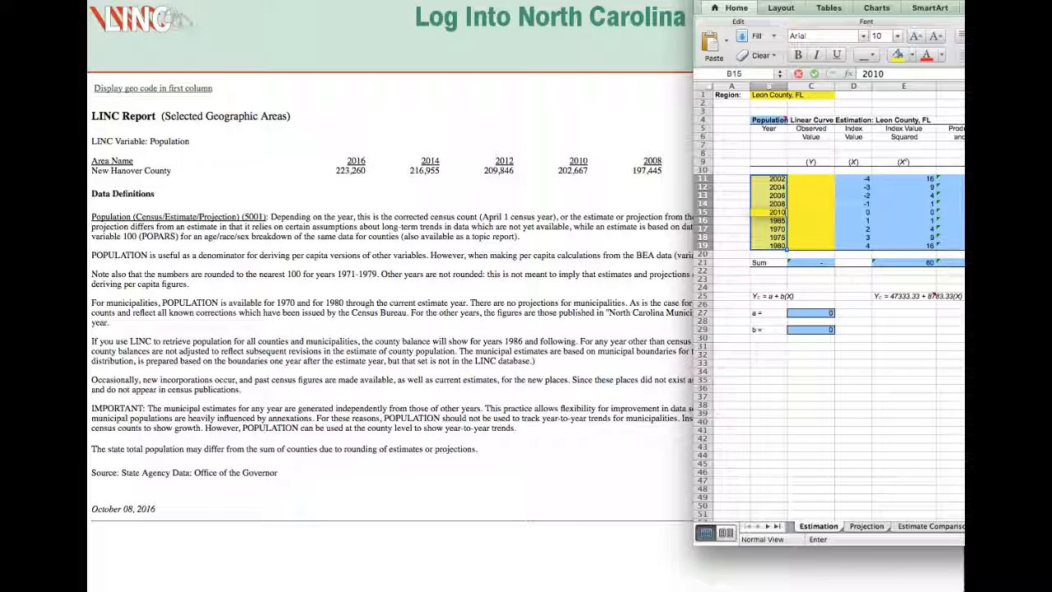
{"action": "key", "text": "Return"}
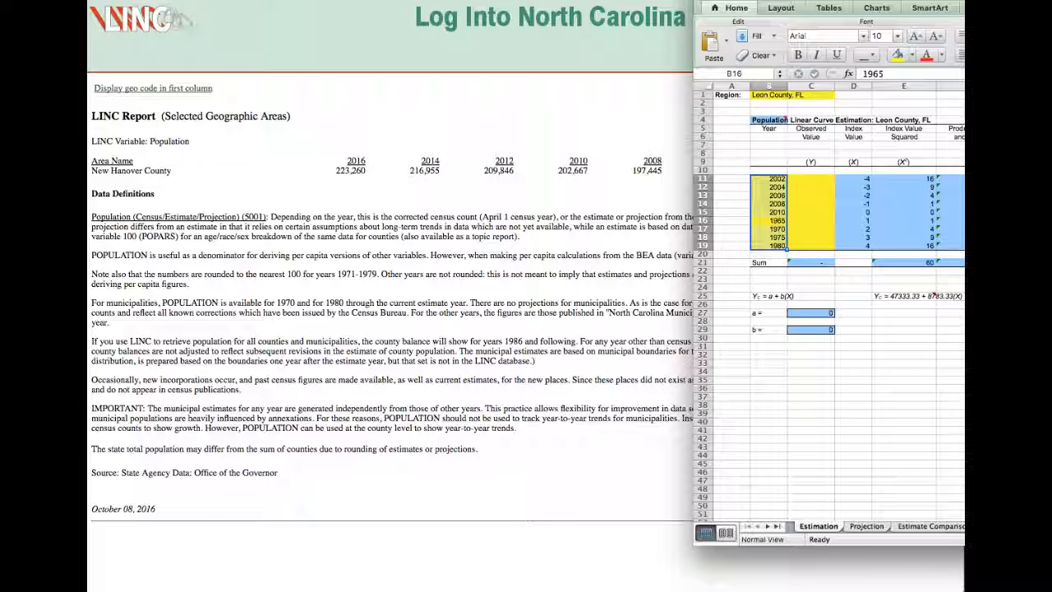
Replace the years in B16:B19 of the linear curve table with 2012, 2013, 2014 and 2016.
{"action": "type", "text": "2012"}
{"action": "key", "text": "Return"}
{"action": "type", "text": "2"}
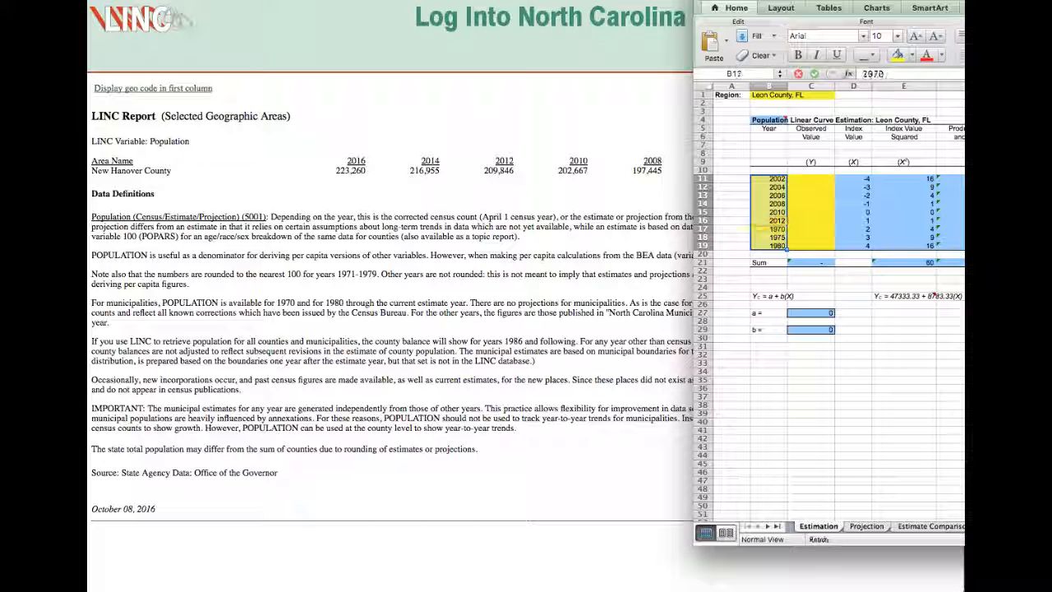
{"action": "type", "text": "013"}
{"action": "key", "text": "Return"}
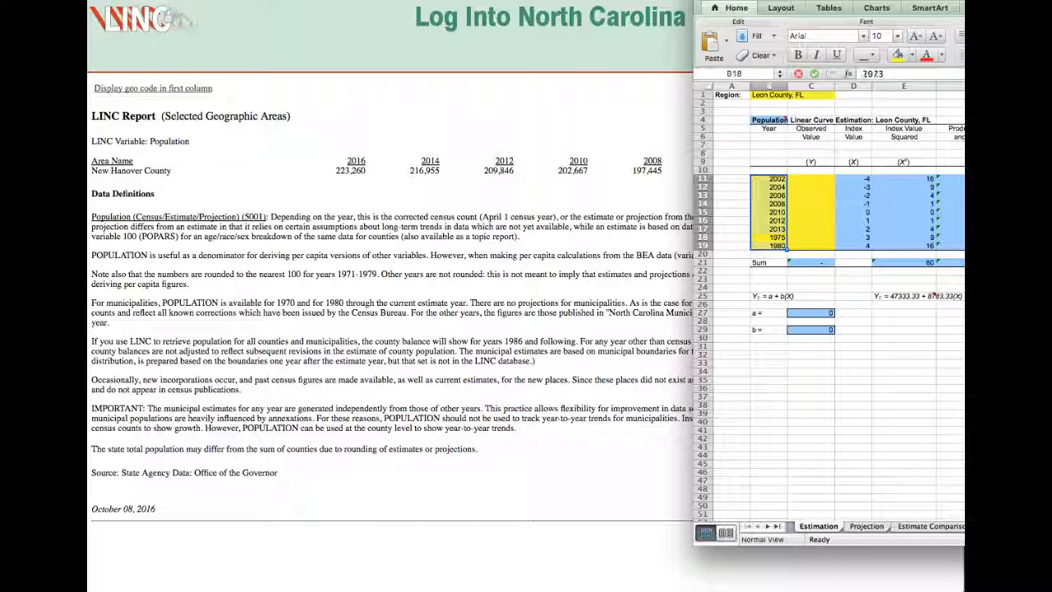
{"action": "type", "text": "2014"}
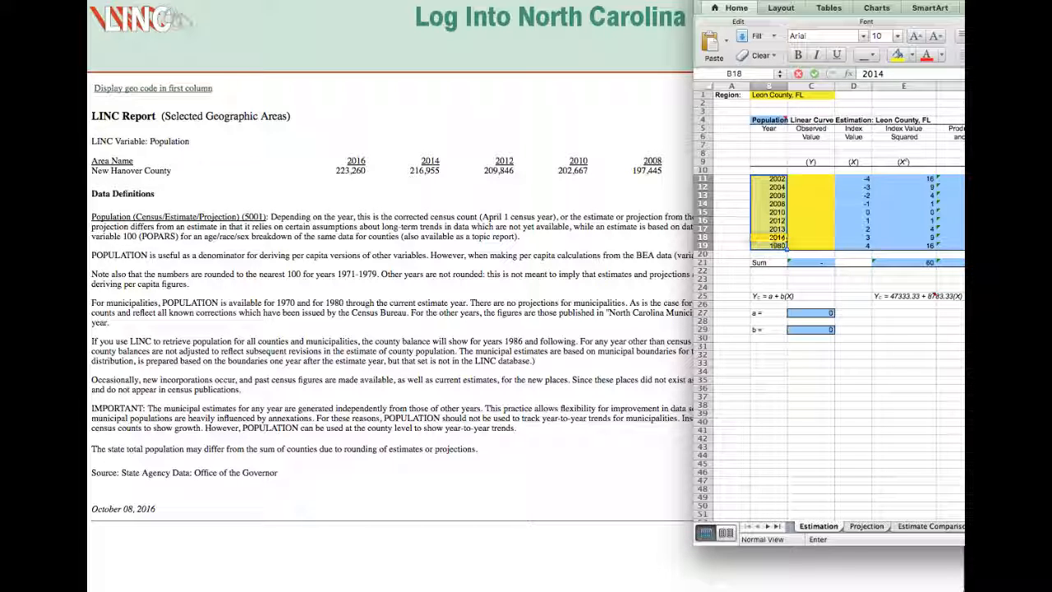
{"action": "key", "text": "Return"}
{"action": "type", "text": "2016"}
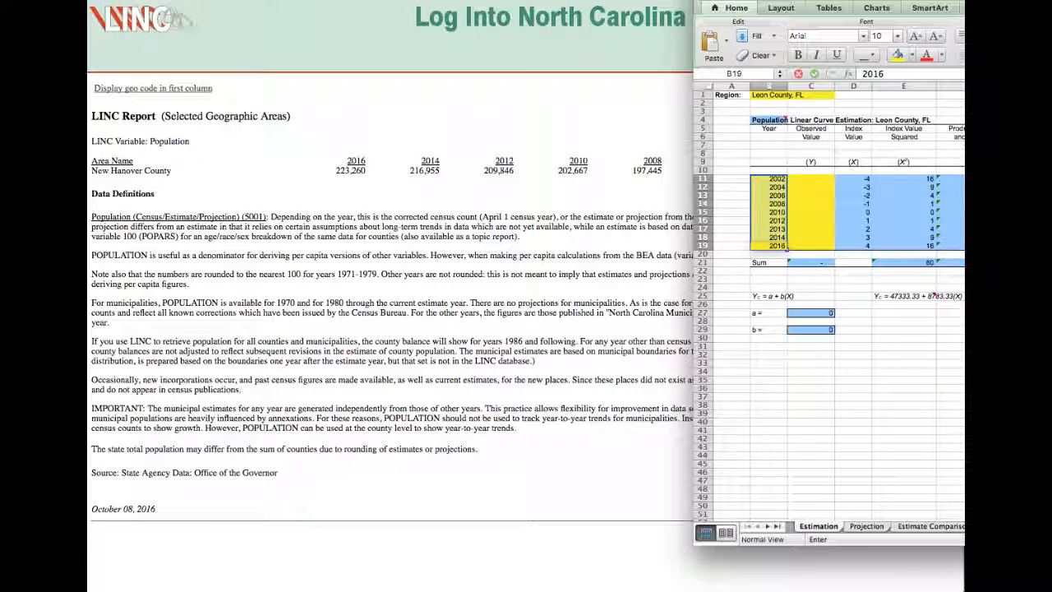
{"action": "key", "text": "Right"}
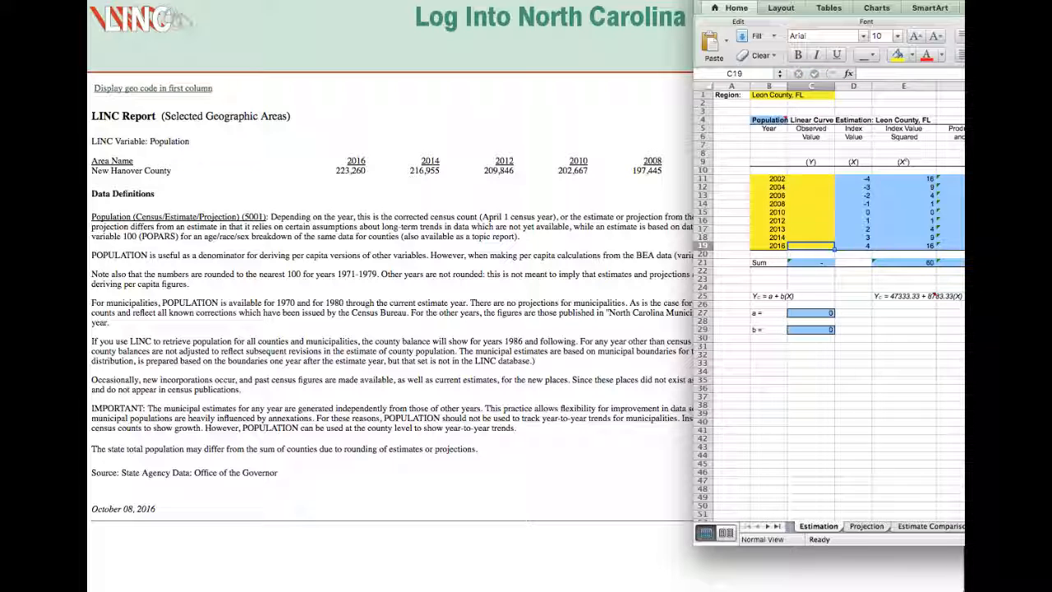
{"action": "key", "text": "Up"}
{"action": "key", "text": "Up"}
{"action": "key", "text": "Up"}
{"action": "key", "text": "Up"}
{"action": "key", "text": "Up"}
{"action": "key", "text": "Up"}
{"action": "key", "text": "Down"}
{"action": "key", "text": "Down"}
{"action": "key", "text": "Down"}
{"action": "key", "text": "Down"}
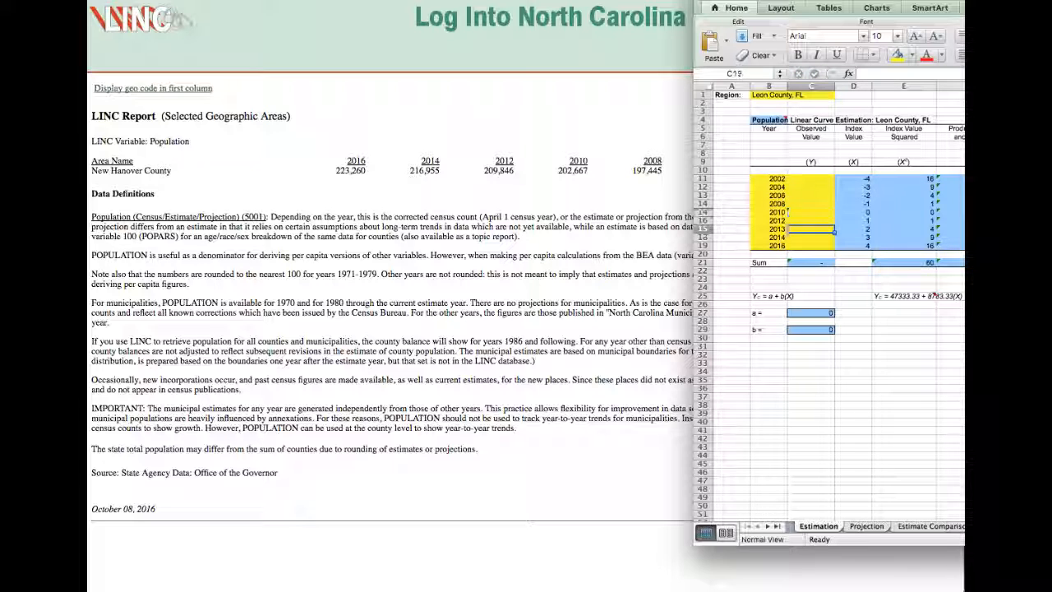
{"action": "key", "text": "Down"}
{"action": "key", "text": "Down"}
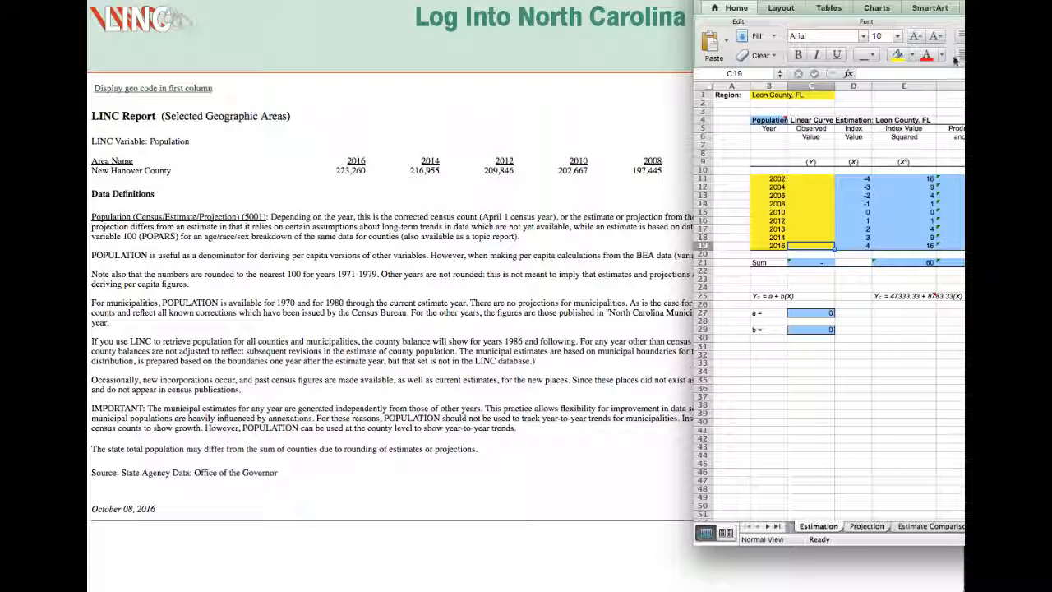
Enter the LINC populations as observed values in the linear curve table: 223260 in C19, 216995 in C18 and 208846 in C17.
{"action": "left_click", "coordinate": [346, 187]}
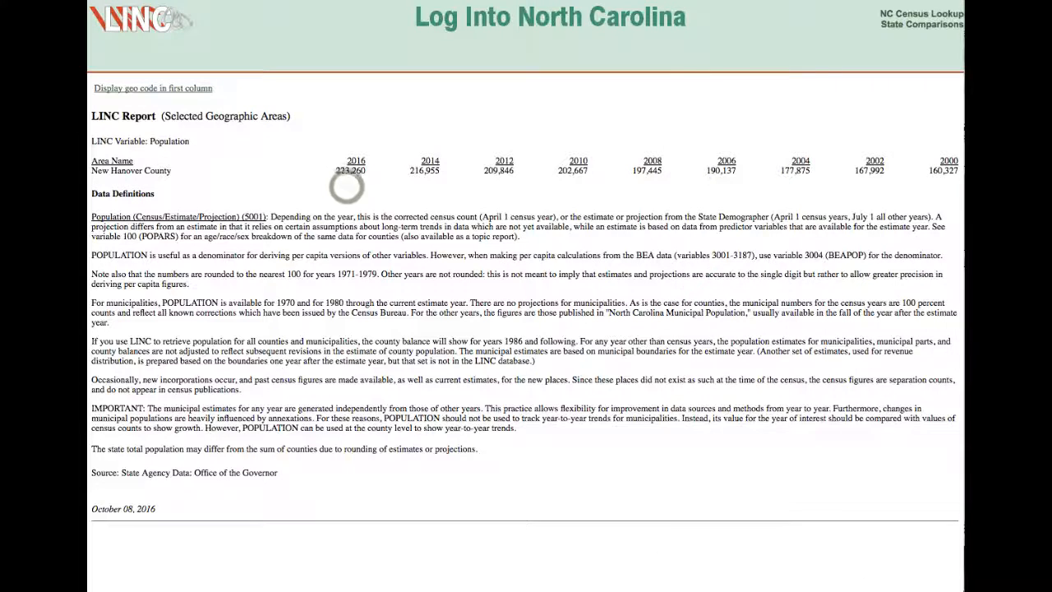
{"action": "key", "text": "super+Tab"}
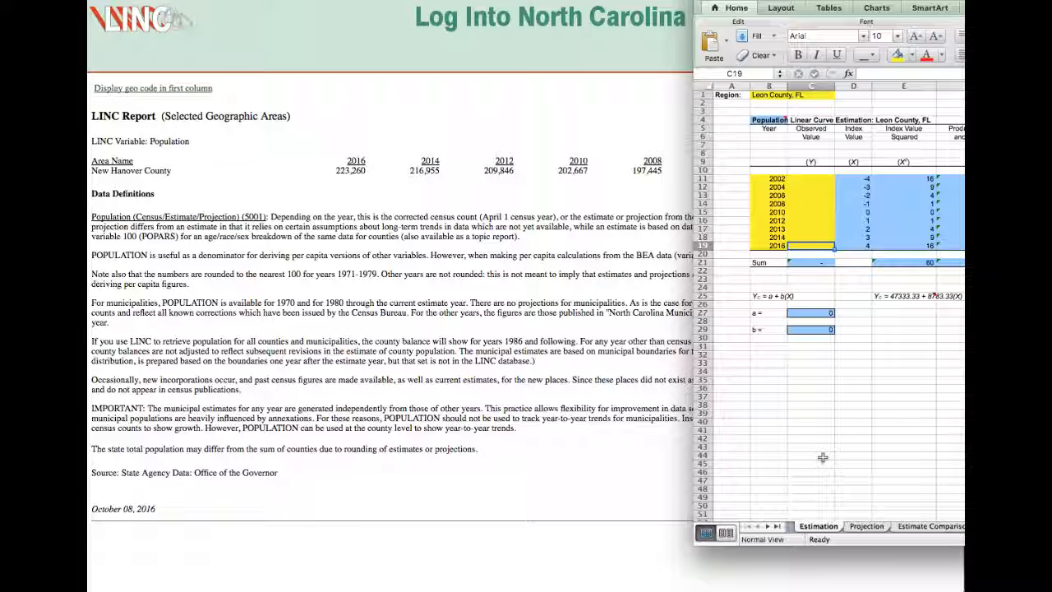
{"action": "type", "text": "223260"}
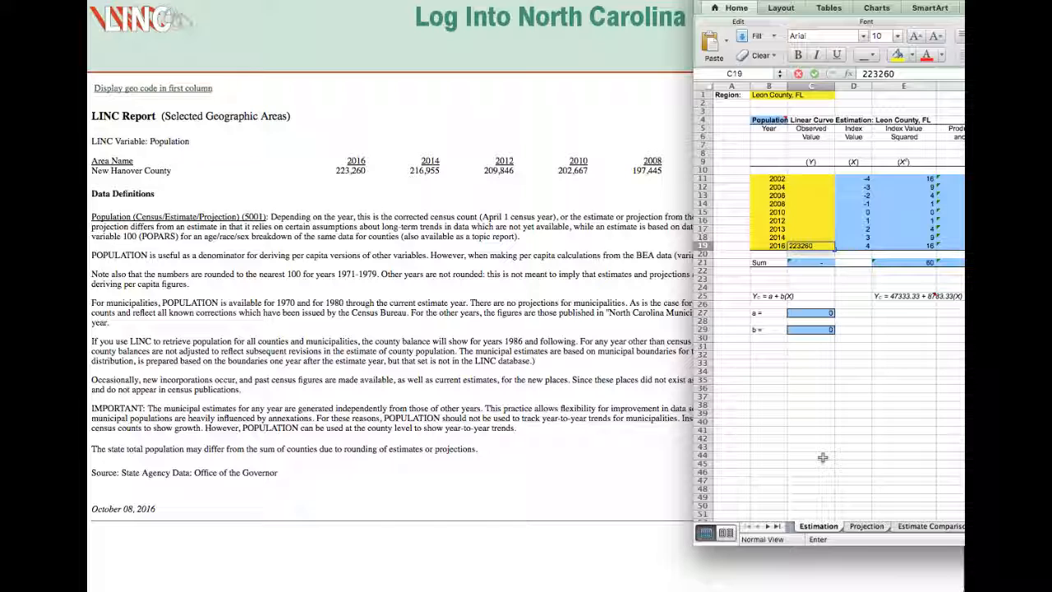
{"action": "key", "text": "Up"}
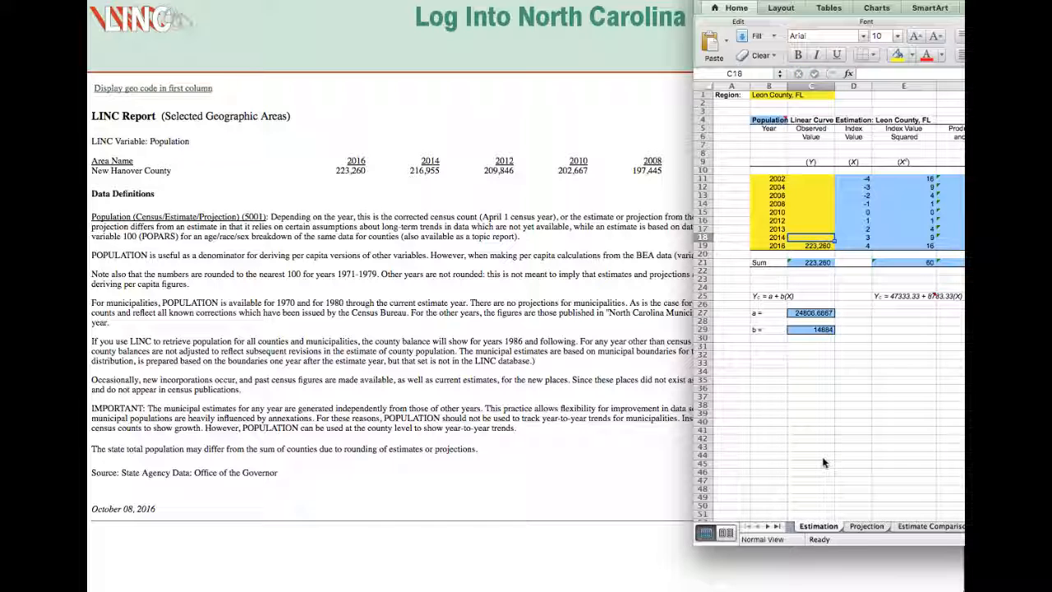
{"action": "type", "text": "2"}
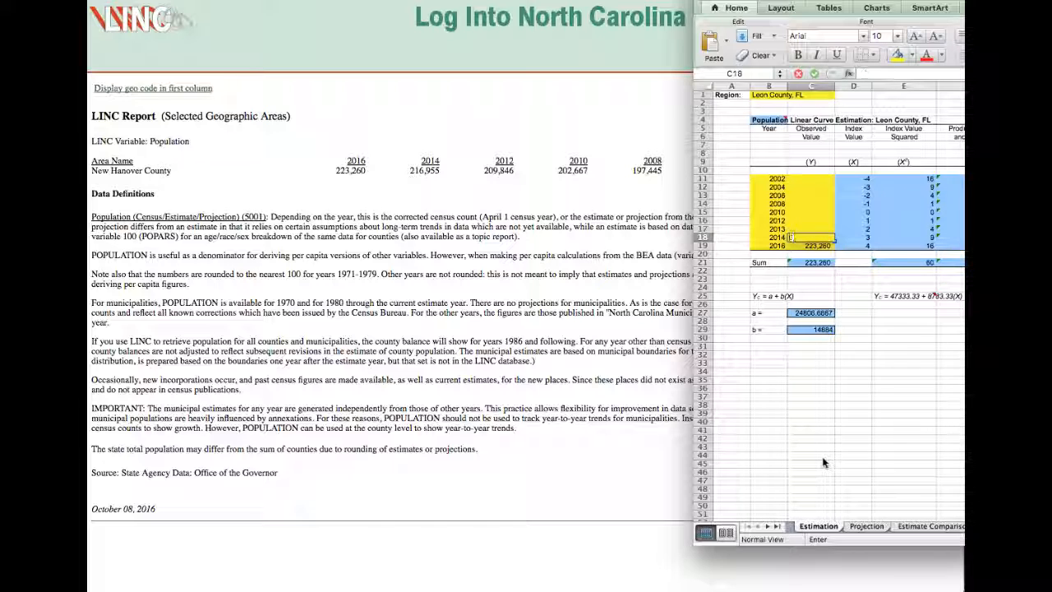
{"action": "type", "text": "16955"}
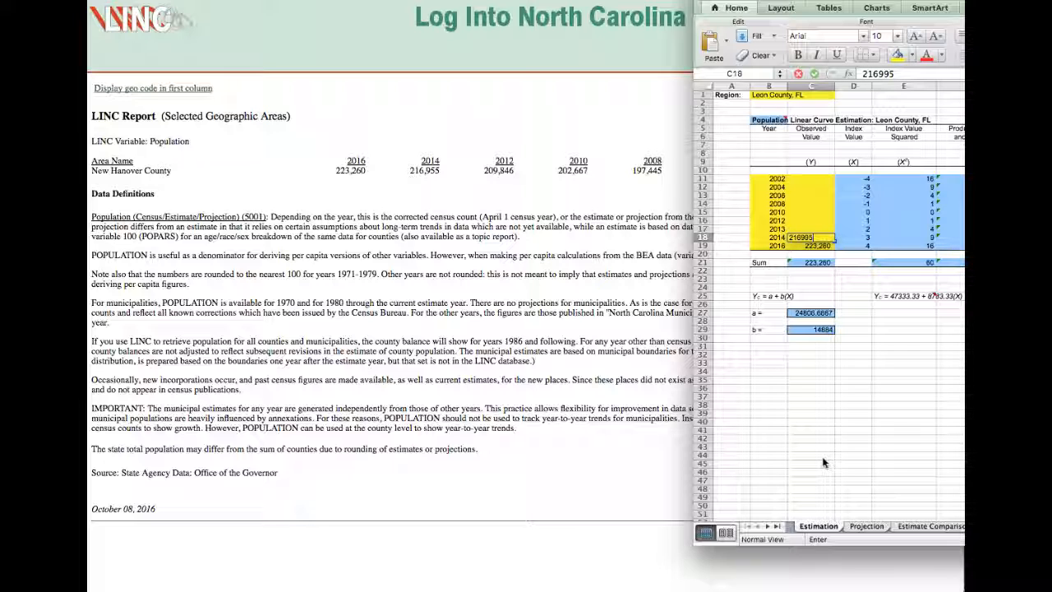
{"action": "key", "text": "Up"}
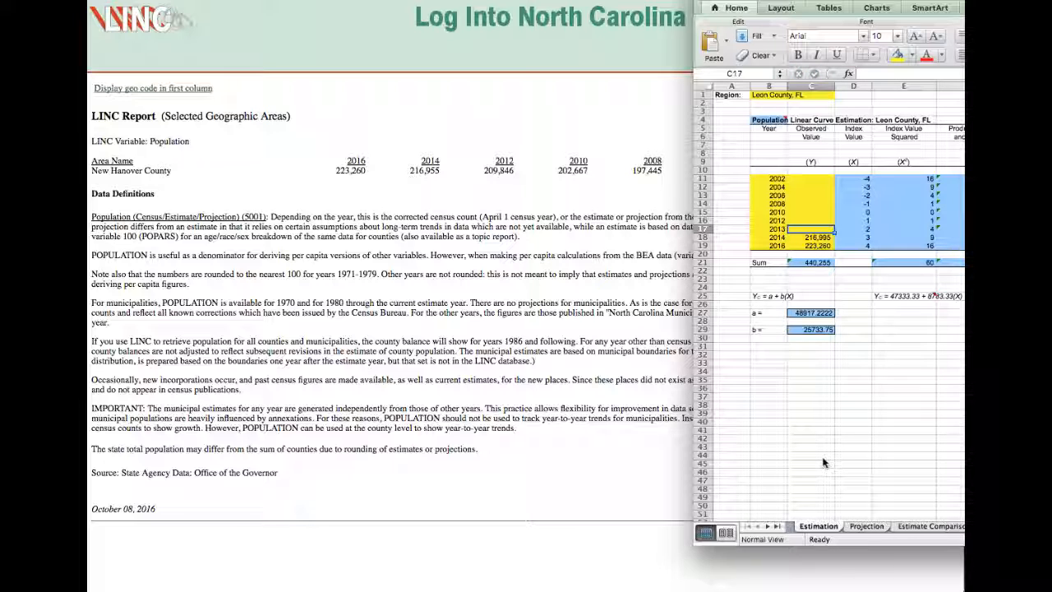
{"action": "type", "text": "20884"}
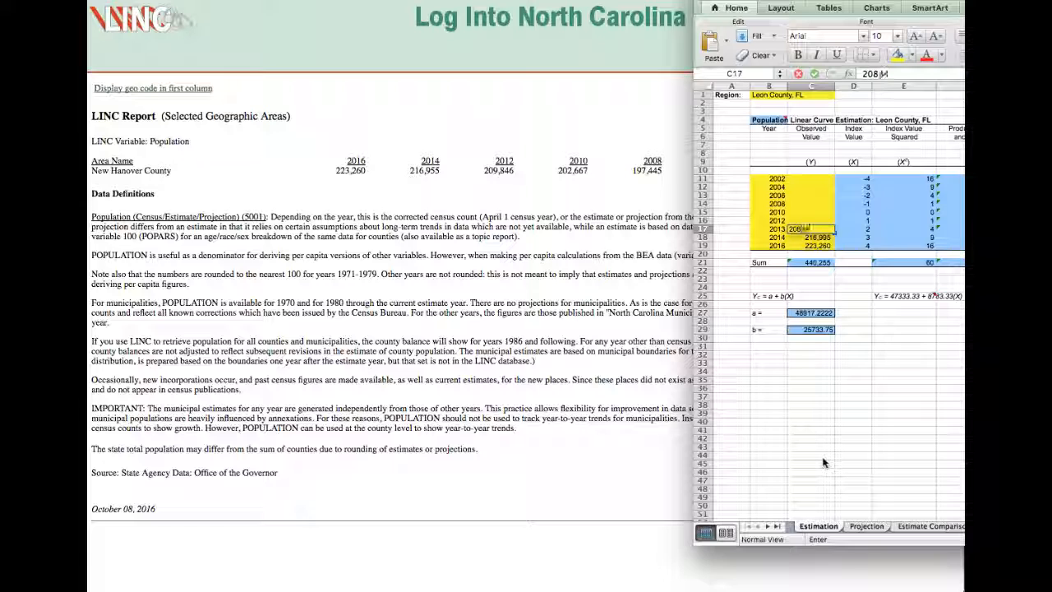
{"action": "type", "text": "6"}
{"action": "key", "text": "Up"}
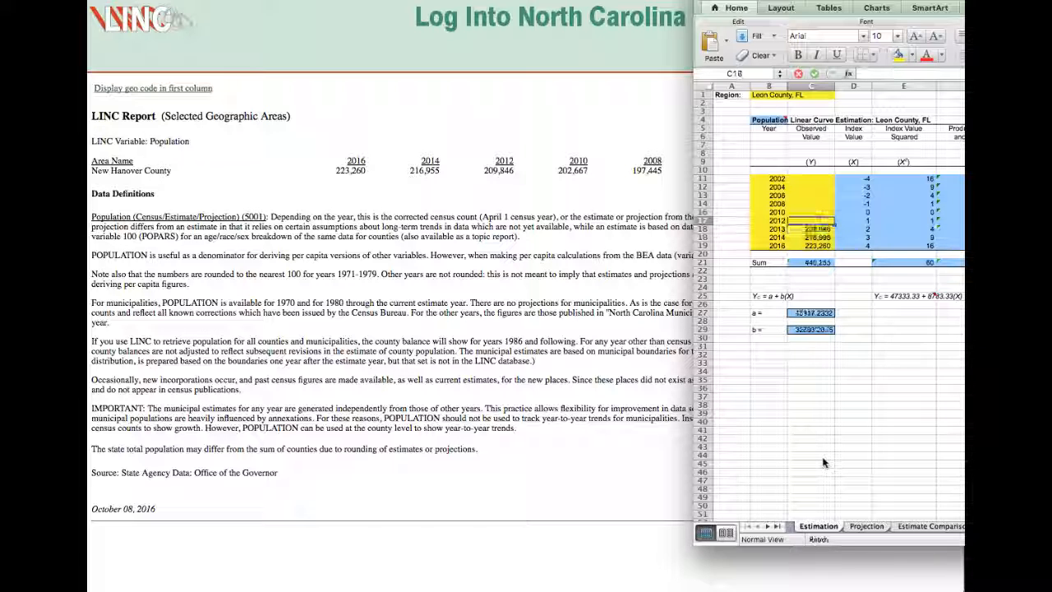
Enter the observed values 202667 in C16 and 197445 in C15 of the linear curve table.
{"action": "type", "text": "2026"}
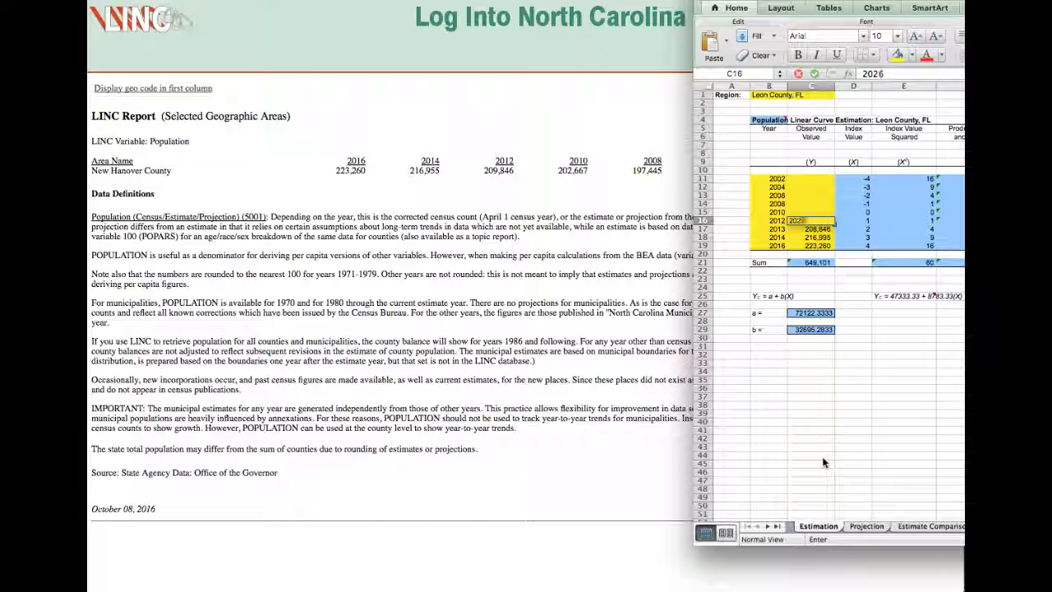
{"action": "type", "text": "2,667"}
{"action": "key", "text": "Up"}
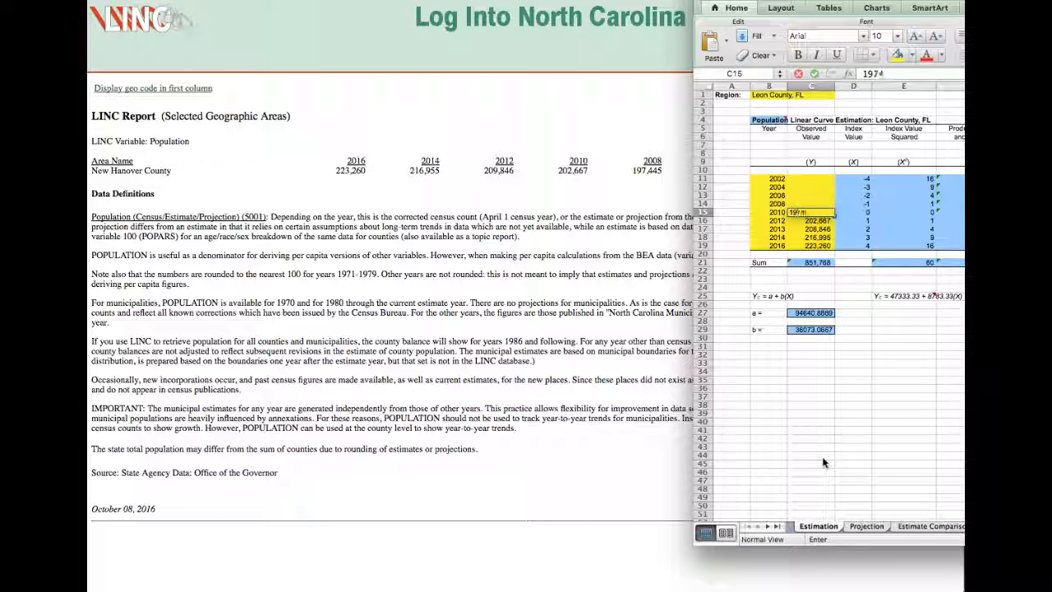
{"action": "type", "text": "45"}
{"action": "key", "text": "Up"}
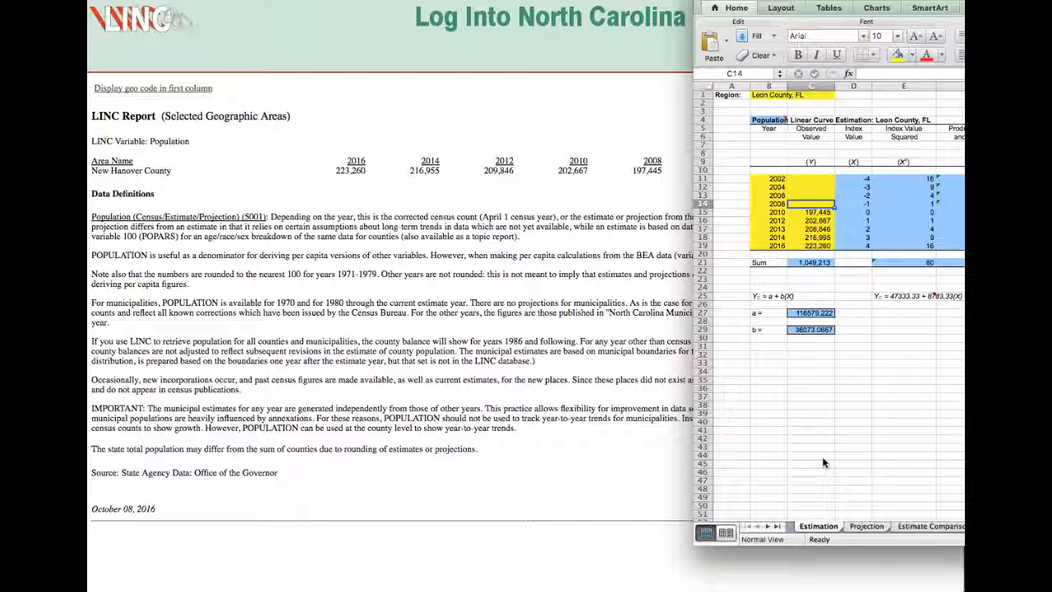
Move the workbook window clear of the report's older years and enter observed values 190137 in C14 and 177875 in C13.
{"action": "scroll", "coordinate": [926, 317], "scroll_direction": "down", "scroll_amount": 1}
{"action": "left_click_drag", "start_coordinate": [922, 1], "coordinate": [780, 214]}
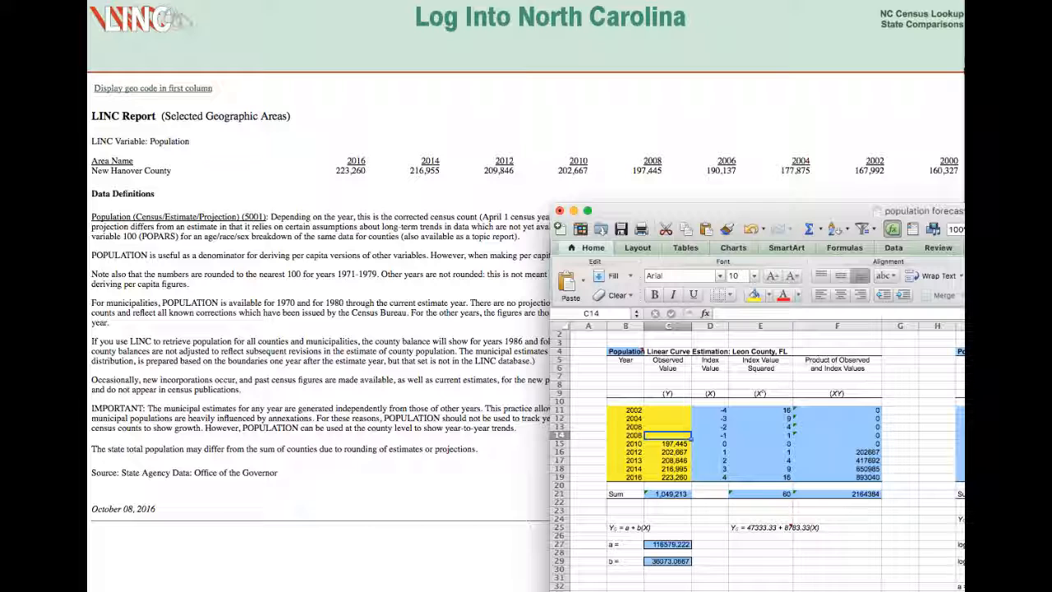
{"action": "type", "text": "190,13"}
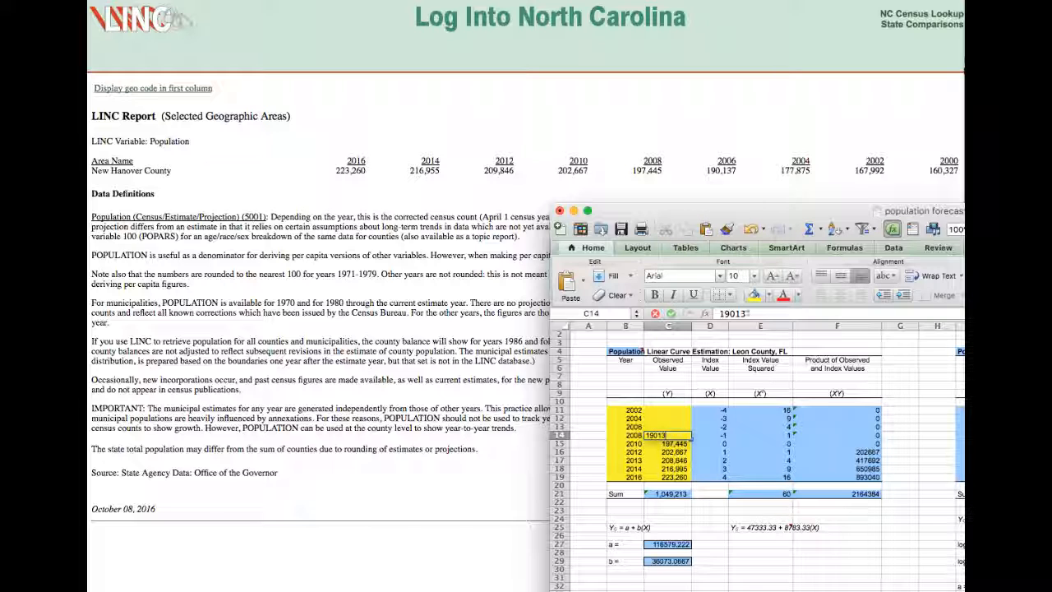
{"action": "type", "text": "7"}
{"action": "key", "text": "Up"}
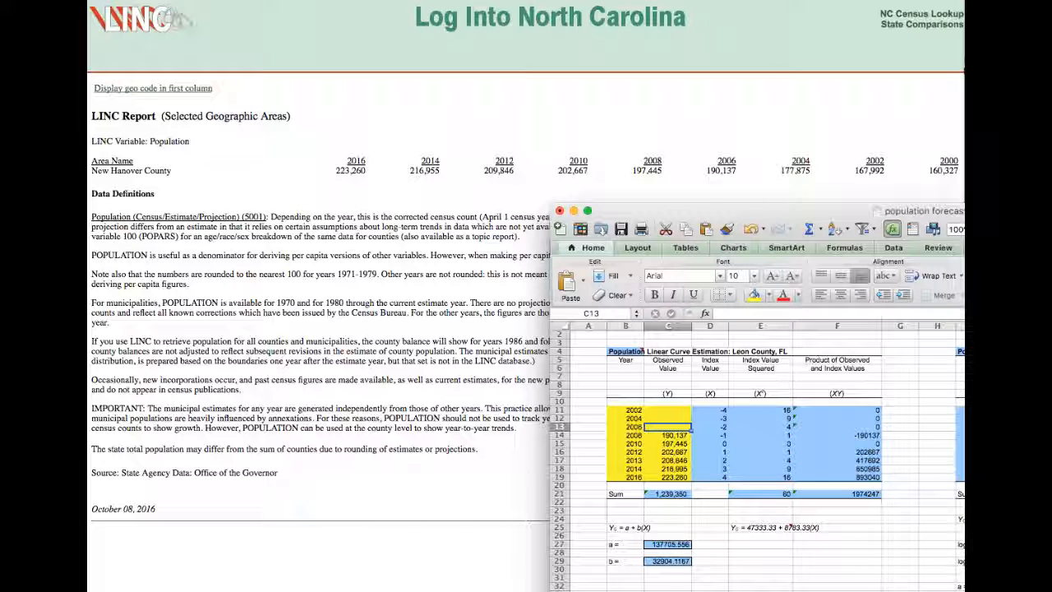
{"action": "type", "text": "177875"}
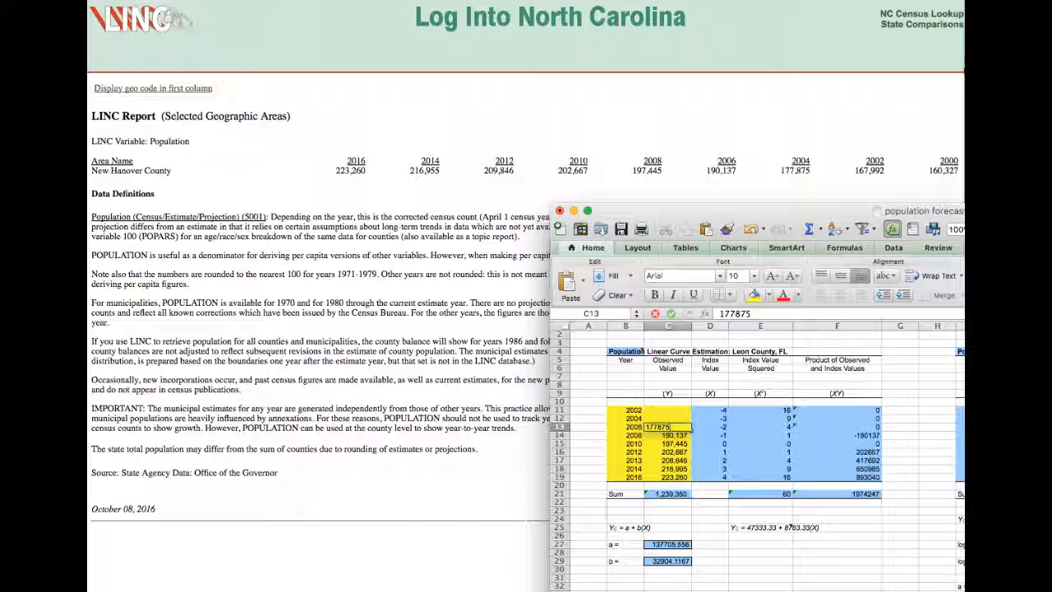
{"action": "key", "text": "Up"}
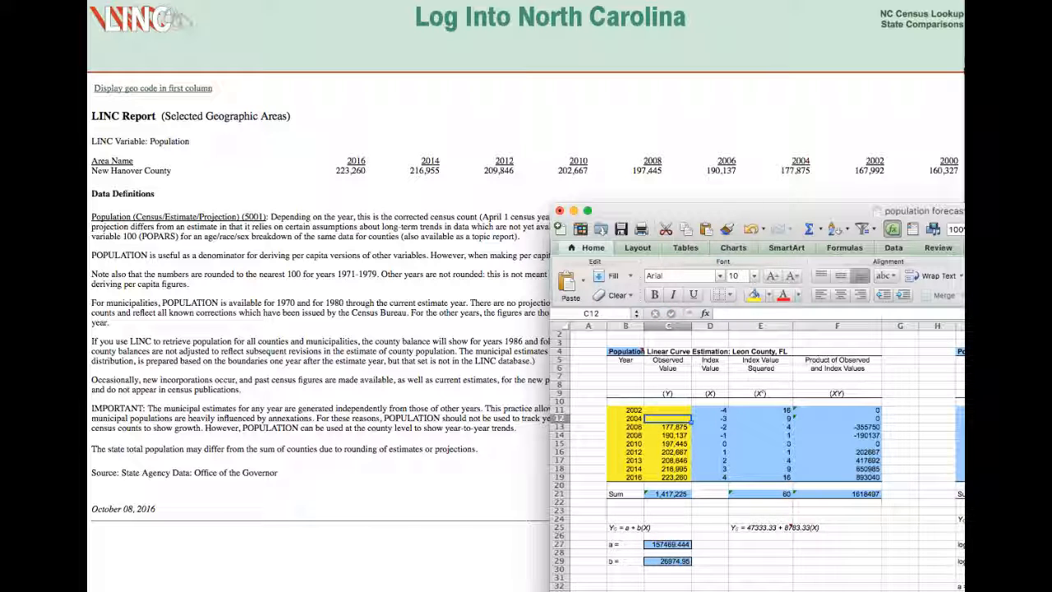
Enter the observed values 167992 in C12 and 160327 in C11 of the linear curve table.
{"action": "key", "text": "Up"}
{"action": "type", "text": "167992"}
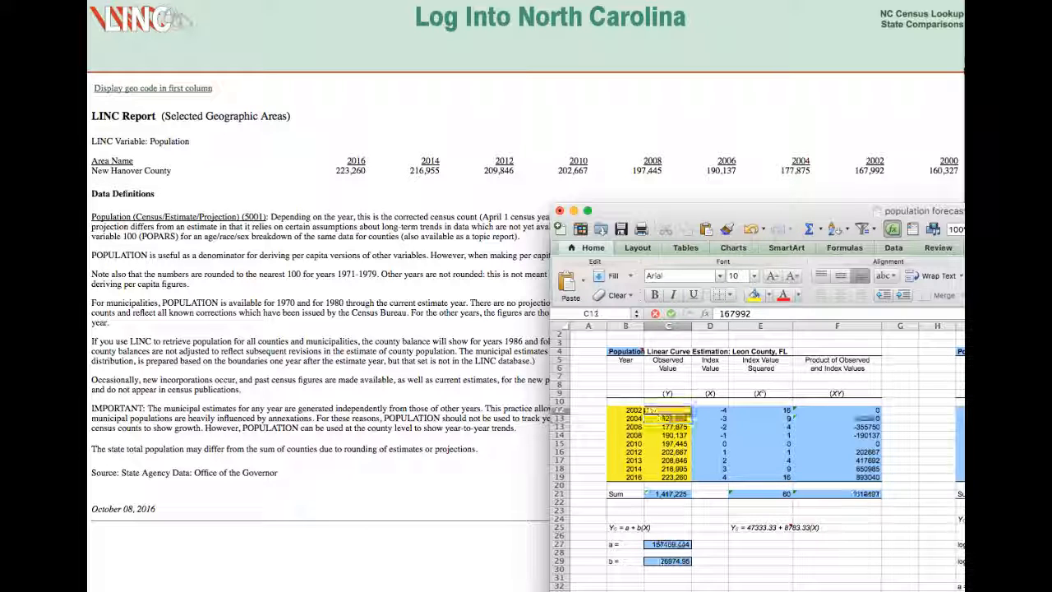
{"action": "key", "text": "Up"}
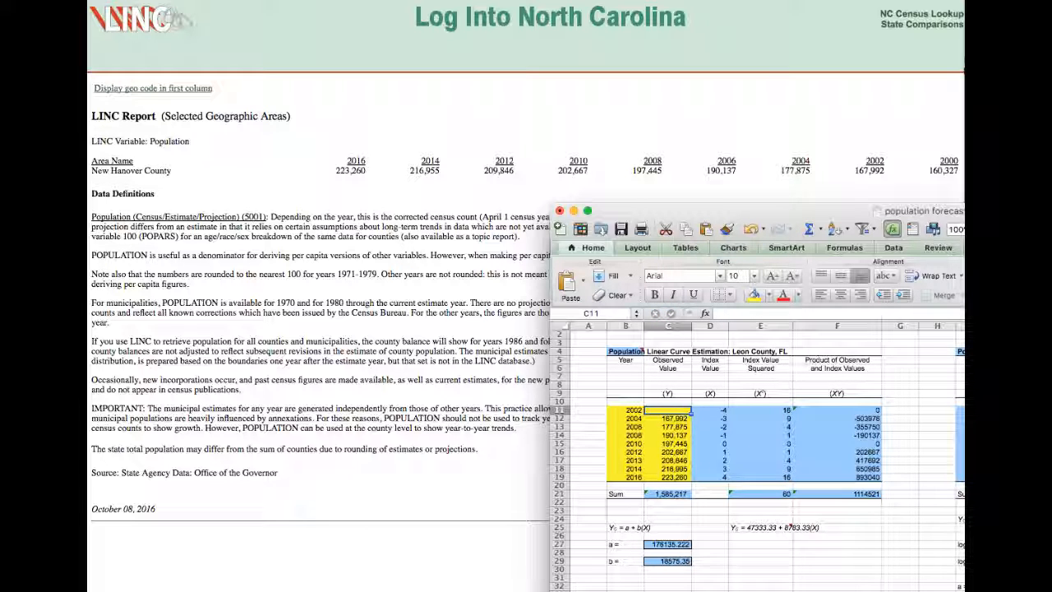
{"action": "type", "text": "160"}
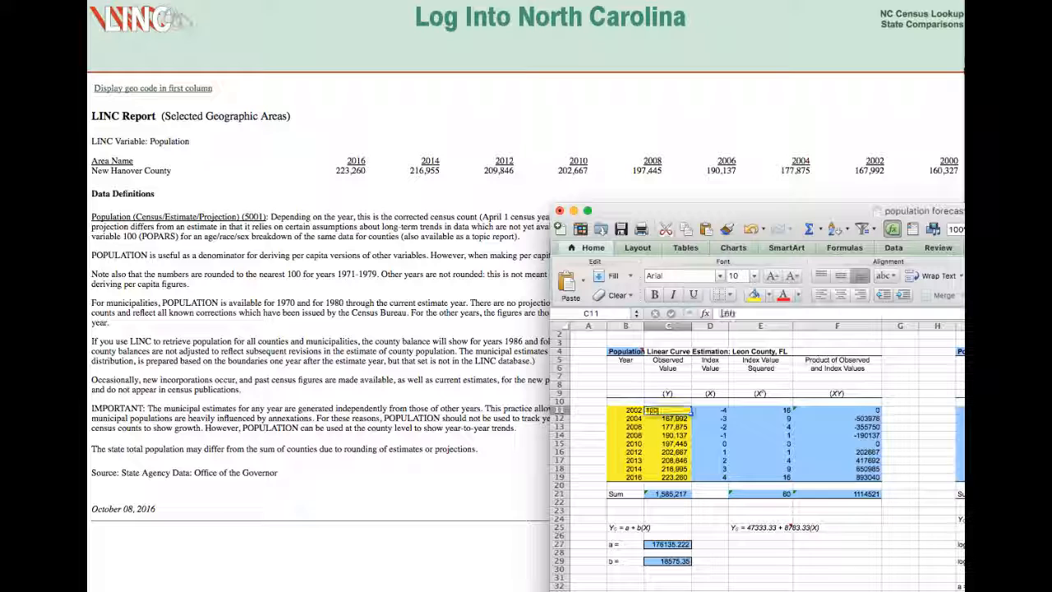
{"action": "type", "text": ",327"}
{"action": "key", "text": "Up"}
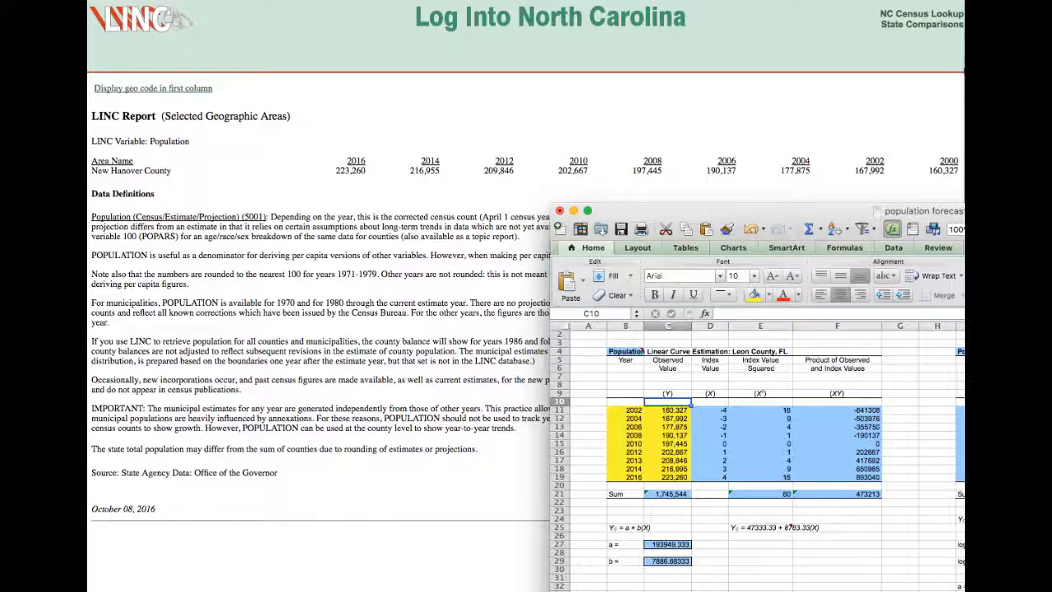
Move the workbook window fully back into view and set the region in B1 to New Hanover County, NC.
{"action": "left_click_drag", "start_coordinate": [1030, 210], "coordinate": [623, 8]}
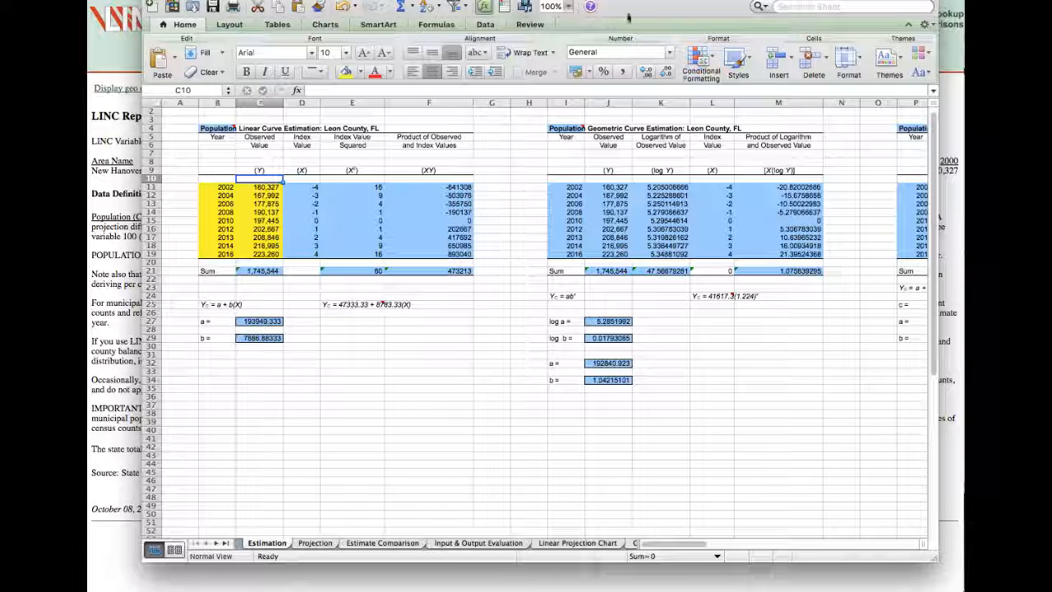
{"action": "left_click_drag", "start_coordinate": [663, 1], "coordinate": [664, 12]}
{"action": "scroll", "coordinate": [298, 361], "scroll_direction": "up", "scroll_amount": 1}
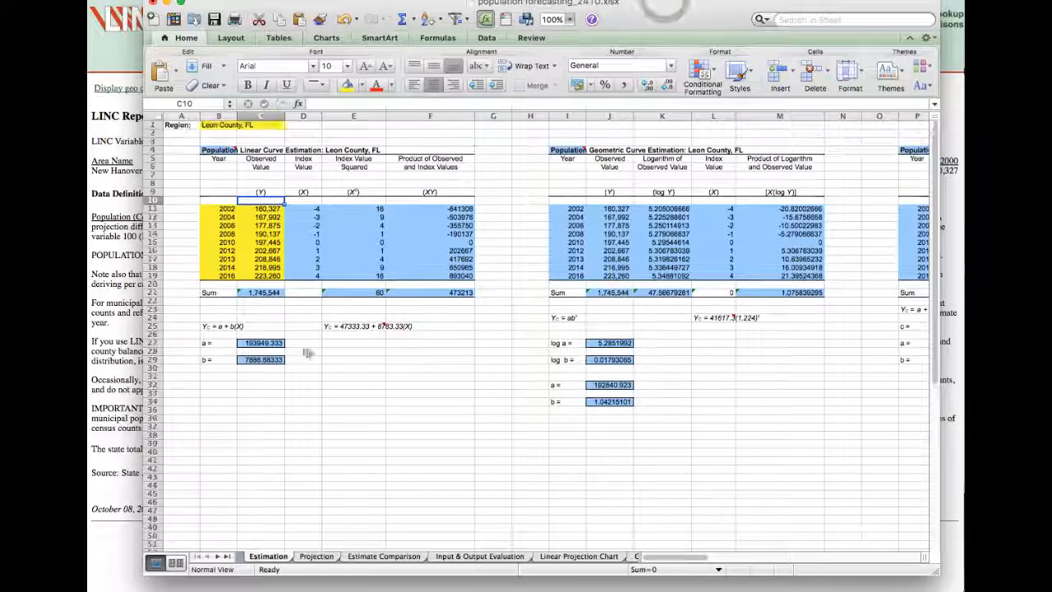
{"action": "left_click", "coordinate": [213, 127]}
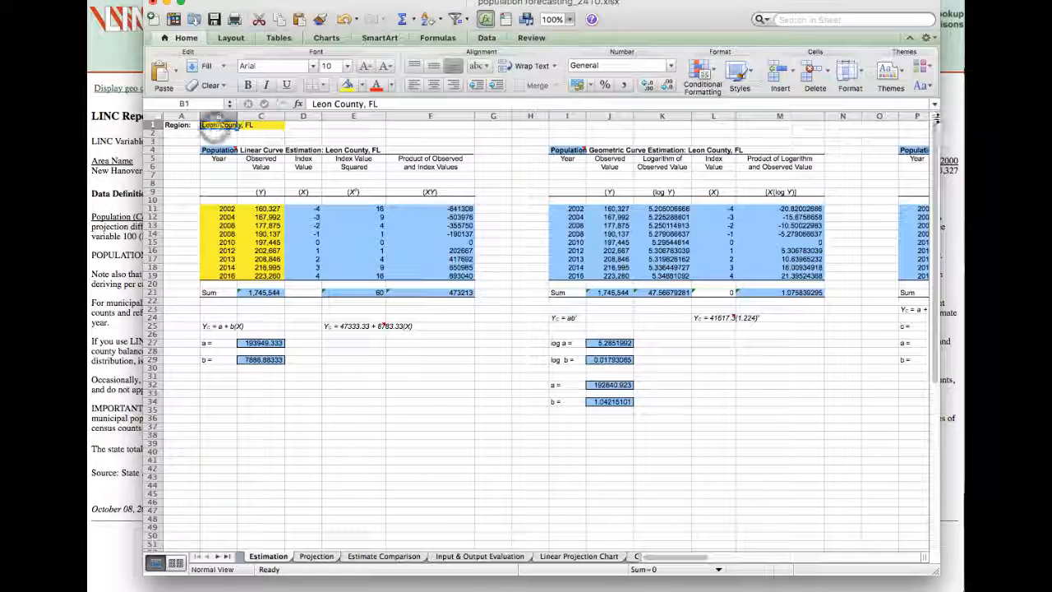
{"action": "type", "text": "New"}
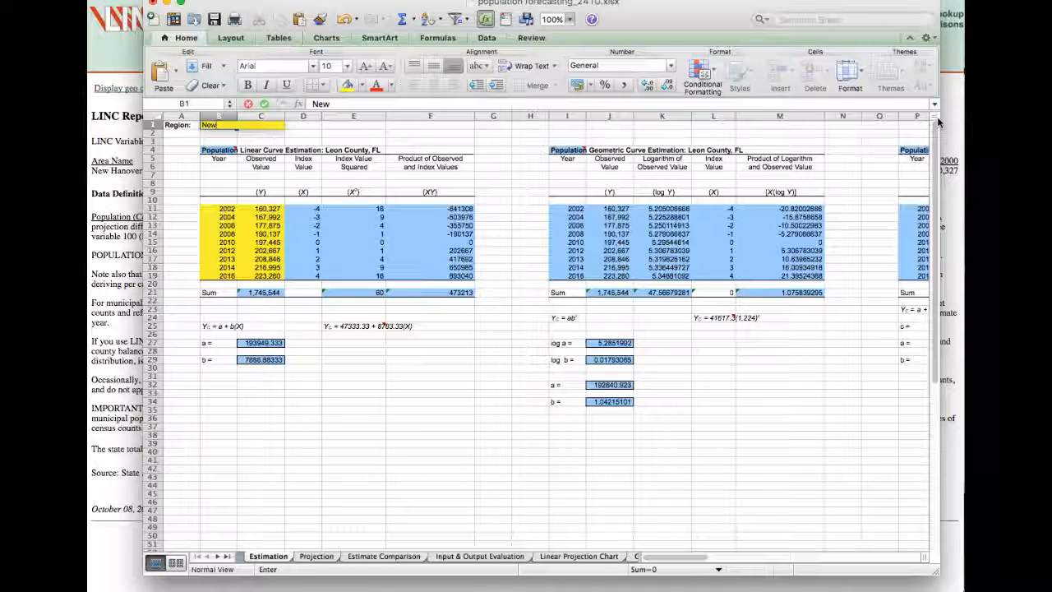
{"action": "type", "text": " Hanover County, NC"}
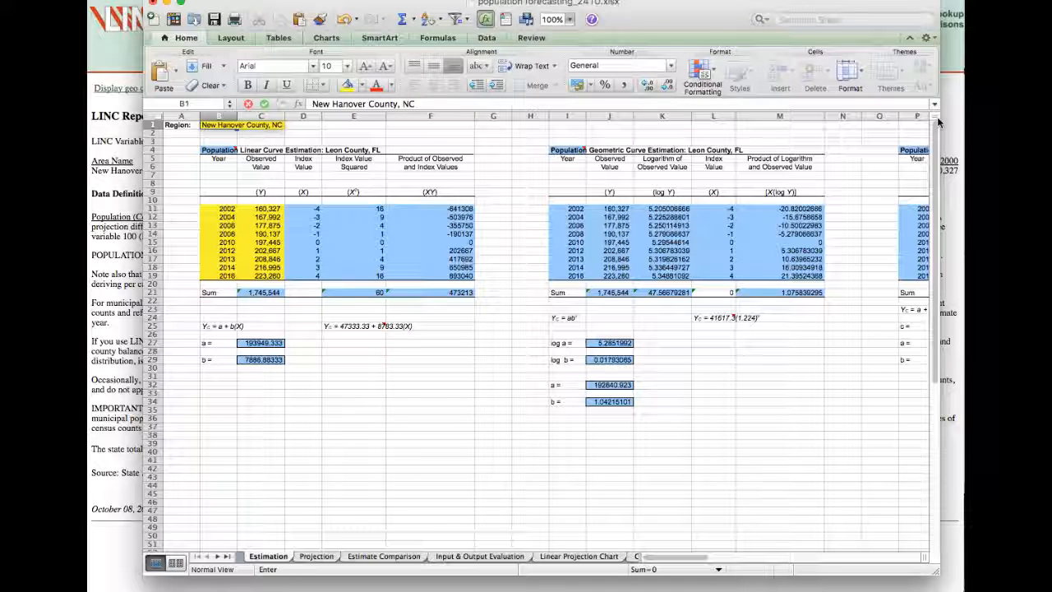
{"action": "key", "text": "Return"}
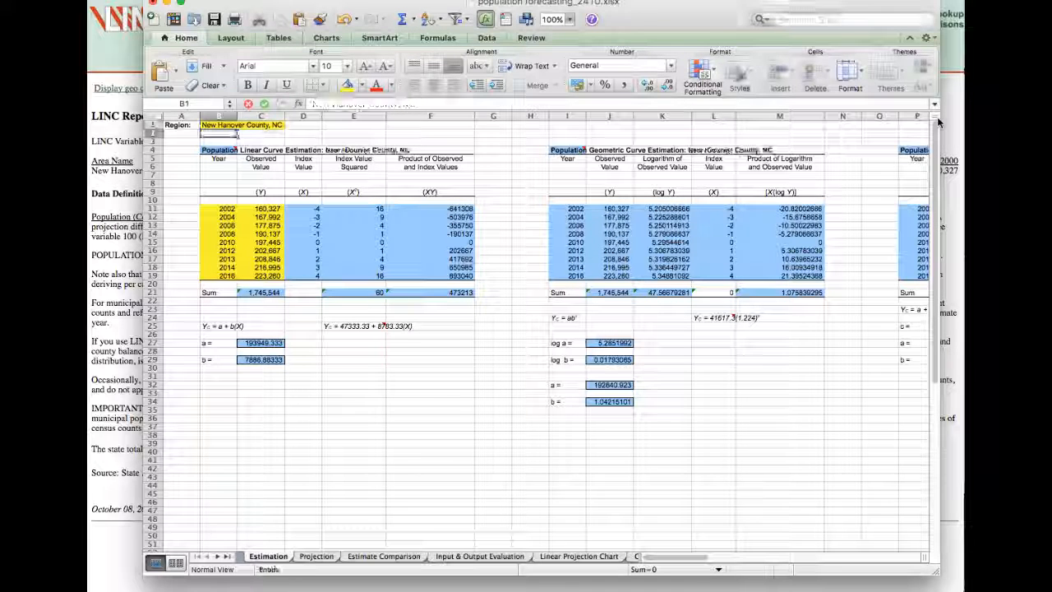
{"action": "left_click", "coordinate": [362, 140]}
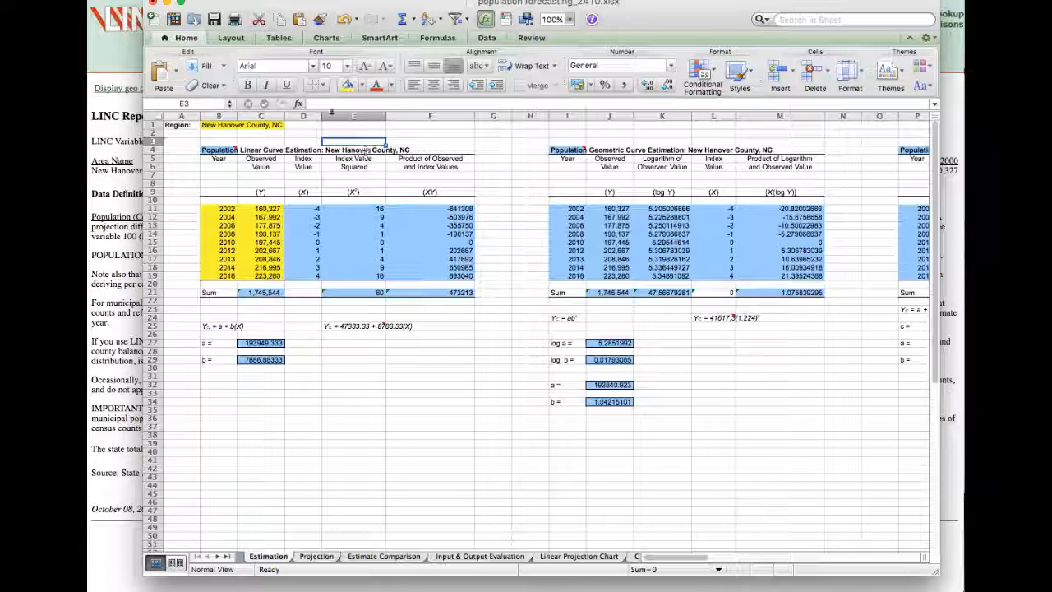
{"action": "left_click", "coordinate": [211, 124]}
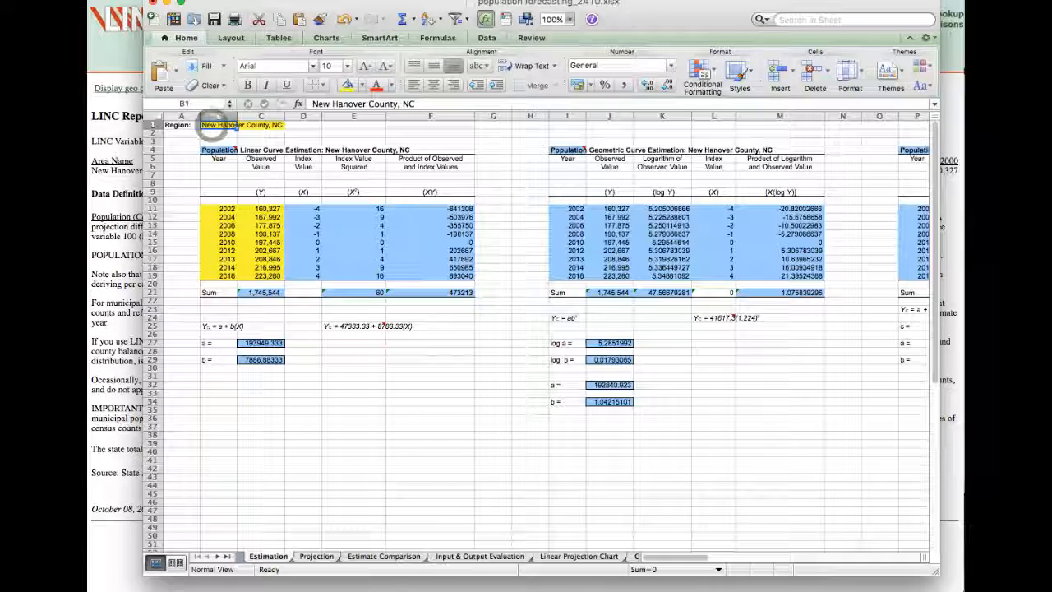
{"action": "mouse_move", "coordinate": [659, 9]}
{"action": "left_mouse_down"}
{"action": "mouse_move", "coordinate": [1051, 2]}
{"action": "mouse_move", "coordinate": [720, 2]}
{"action": "mouse_move", "coordinate": [723, 16]}
{"action": "mouse_move", "coordinate": [997, 8]}
{"action": "mouse_move", "coordinate": [661, 8]}
{"action": "mouse_move", "coordinate": [649, 17]}
{"action": "left_mouse_up"}
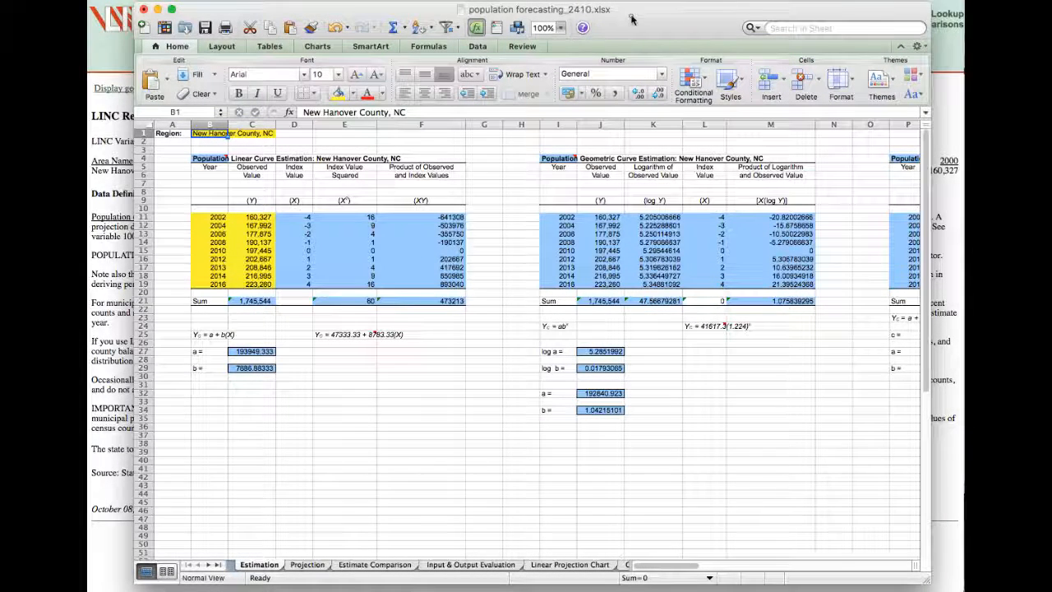
{"action": "left_click_drag", "start_coordinate": [632, 17], "coordinate": [612, 2]}
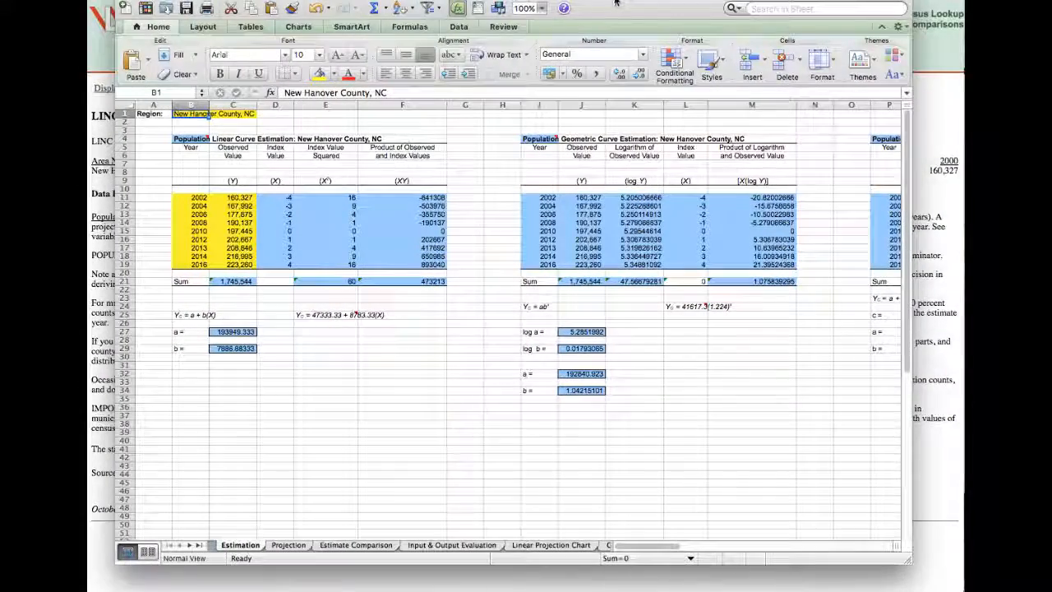